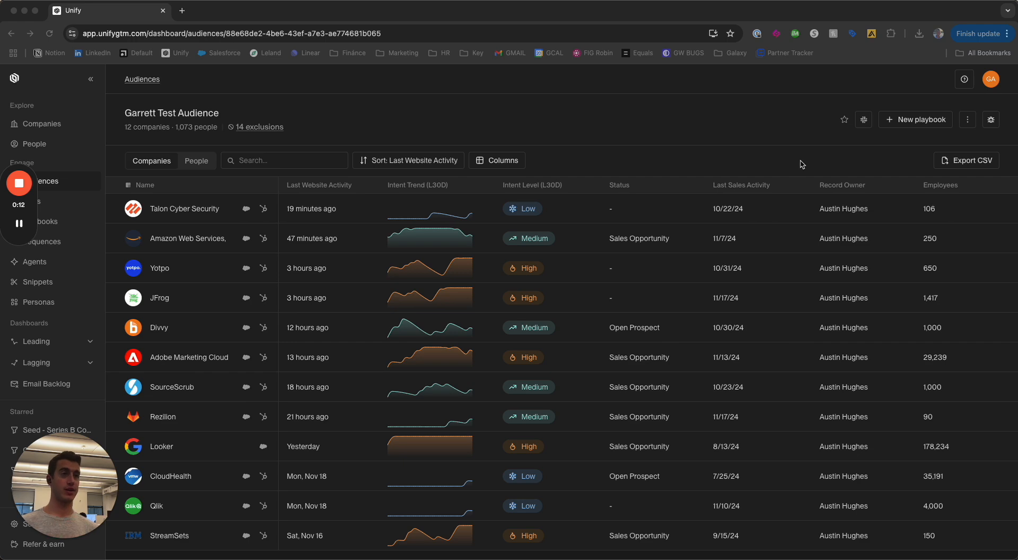
Open the test audience for editing, review its company filter conditions, and close it without changes
click(691, 151)
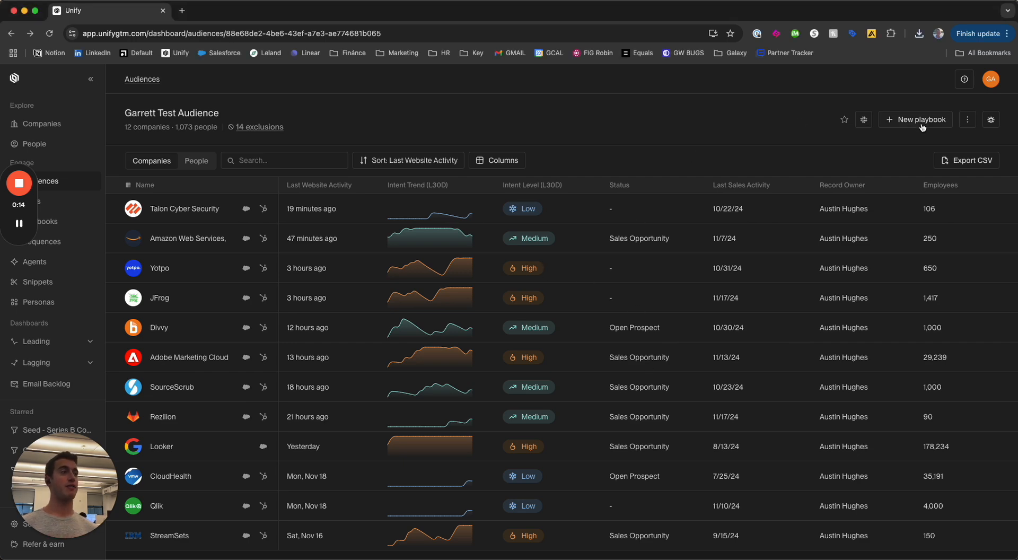
click(967, 119)
click(909, 145)
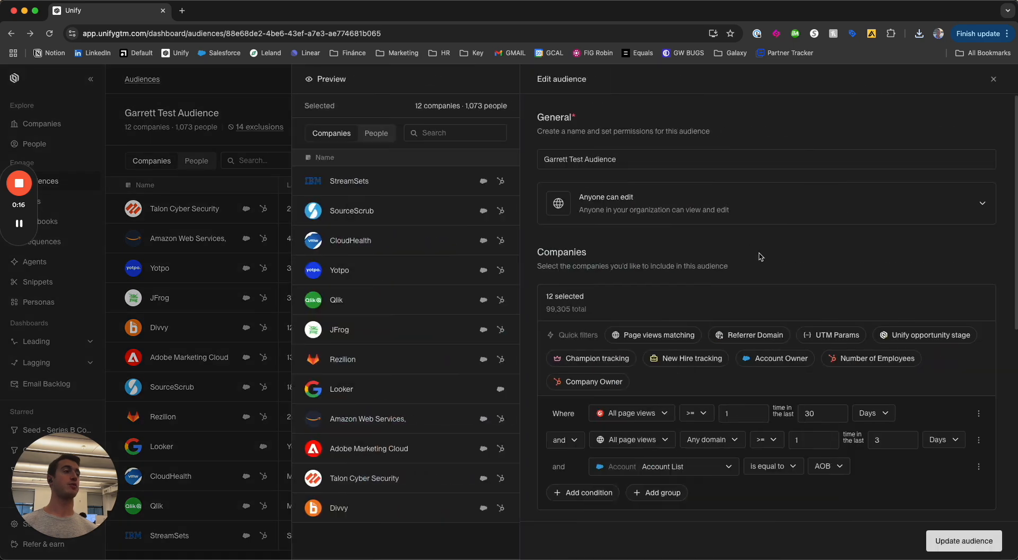
scroll(761, 257, down, 5)
scroll(744, 262, up, 5)
click(220, 319)
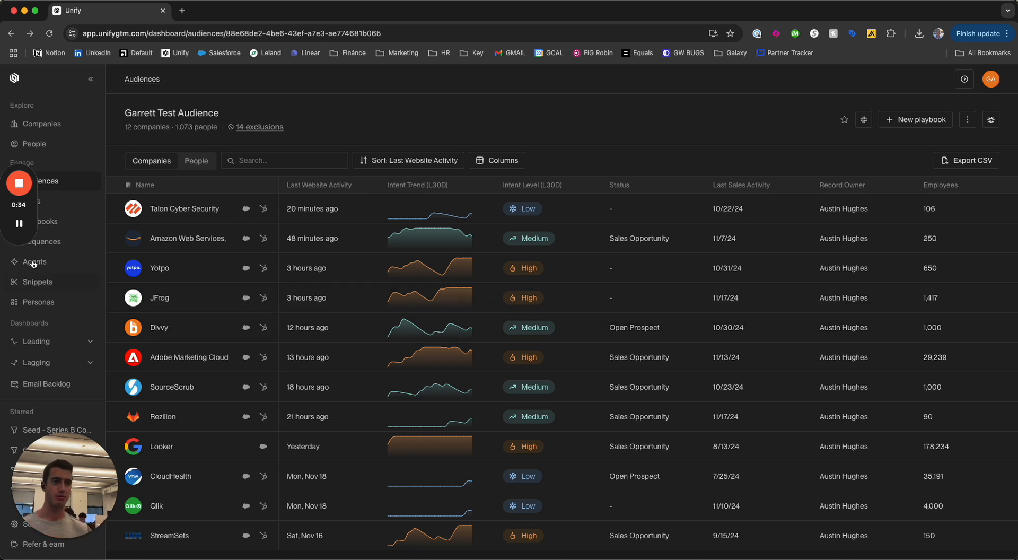
Go to the sequences overview and start a new sequence
mouse_move(30, 216)
drag(30, 215, 864, 188)
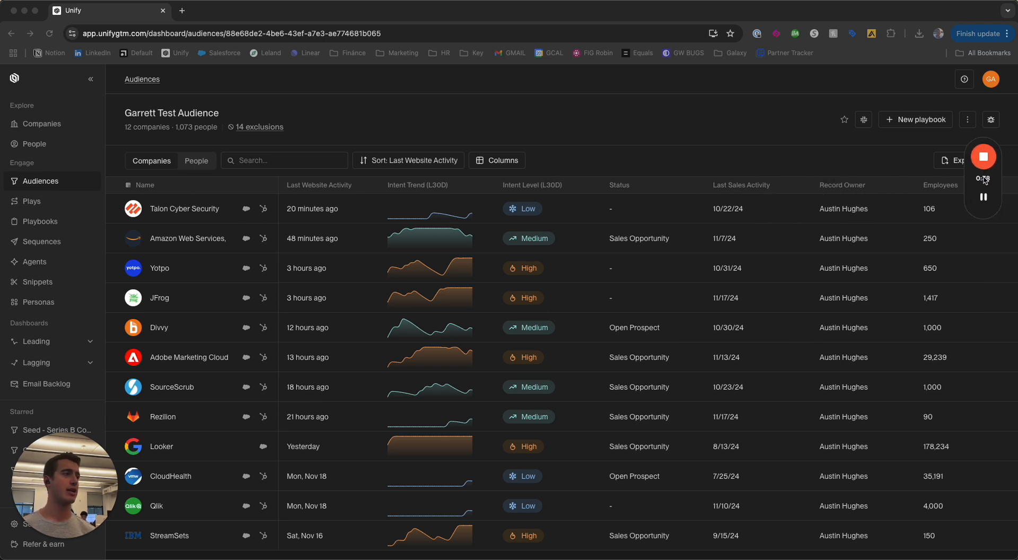
click(47, 242)
drag(962, 175, 808, 190)
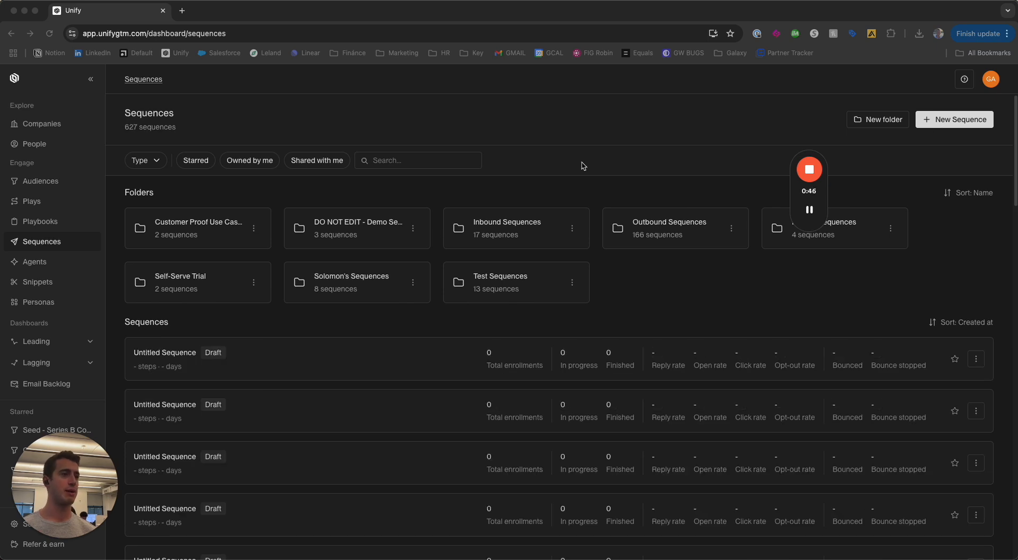
click(562, 163)
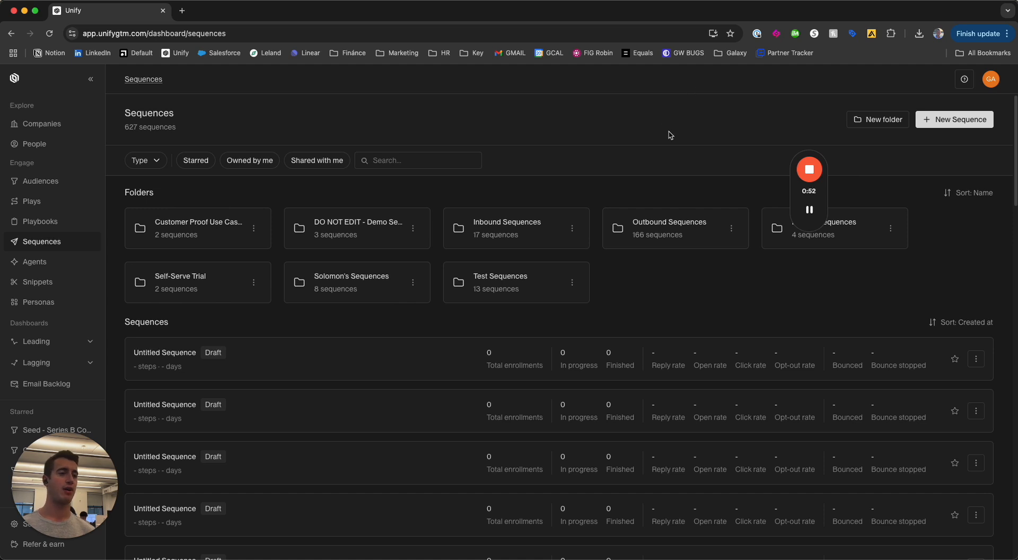
click(938, 125)
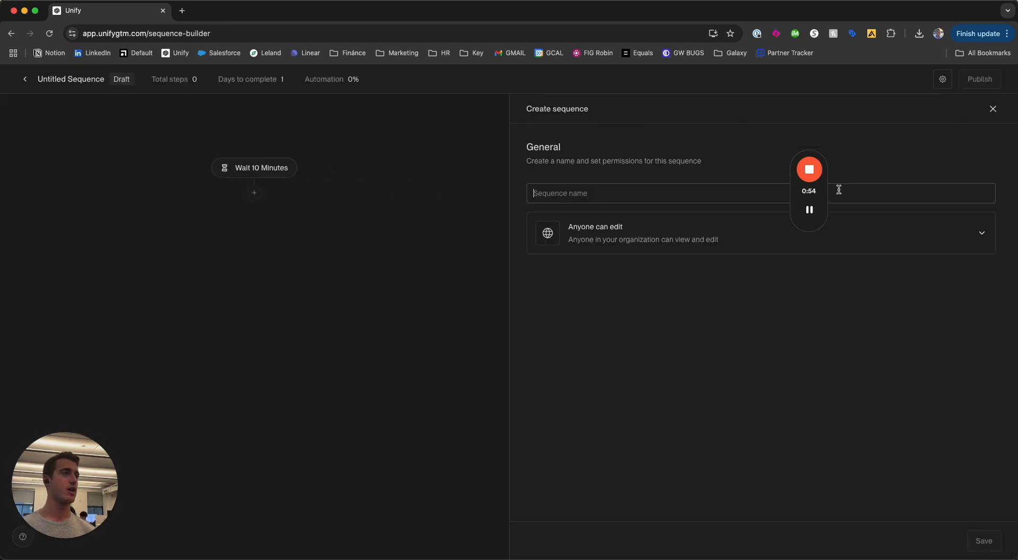
Name the sequence with the owner's first name followed by "Test Sequence", keep the "Anyone can edit" permission, and save it
drag(813, 196, 966, 376)
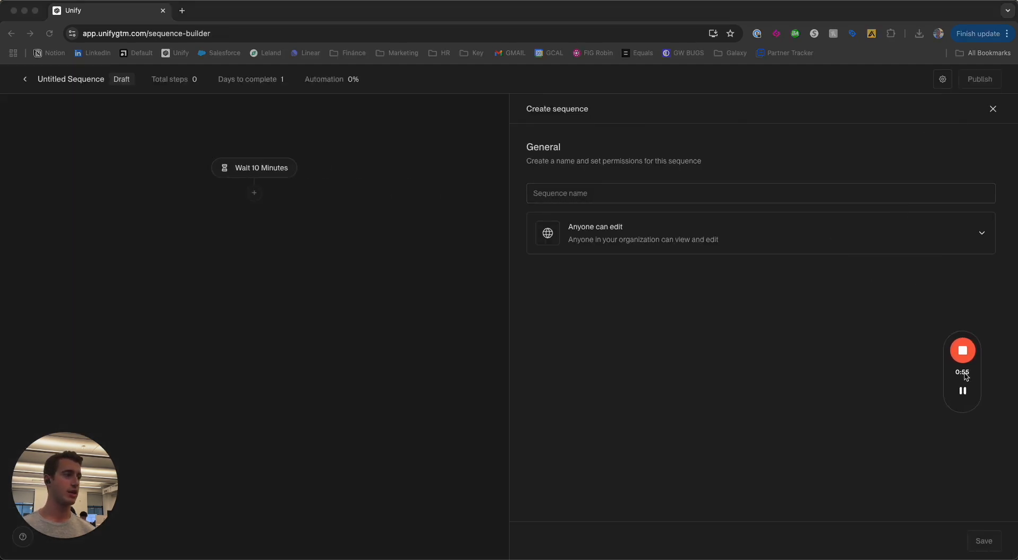
click(660, 196)
text(Garre)
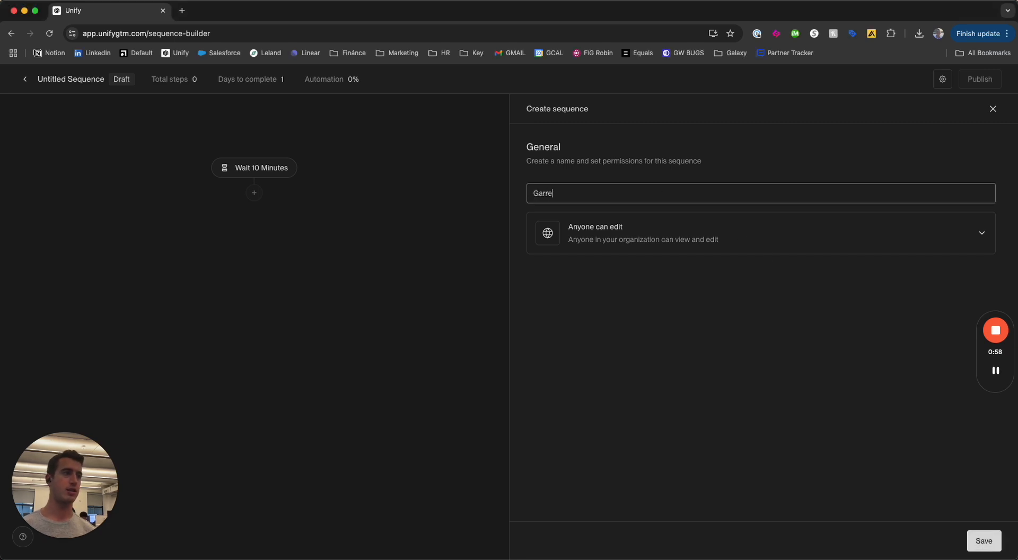
text(tt Test Seq)
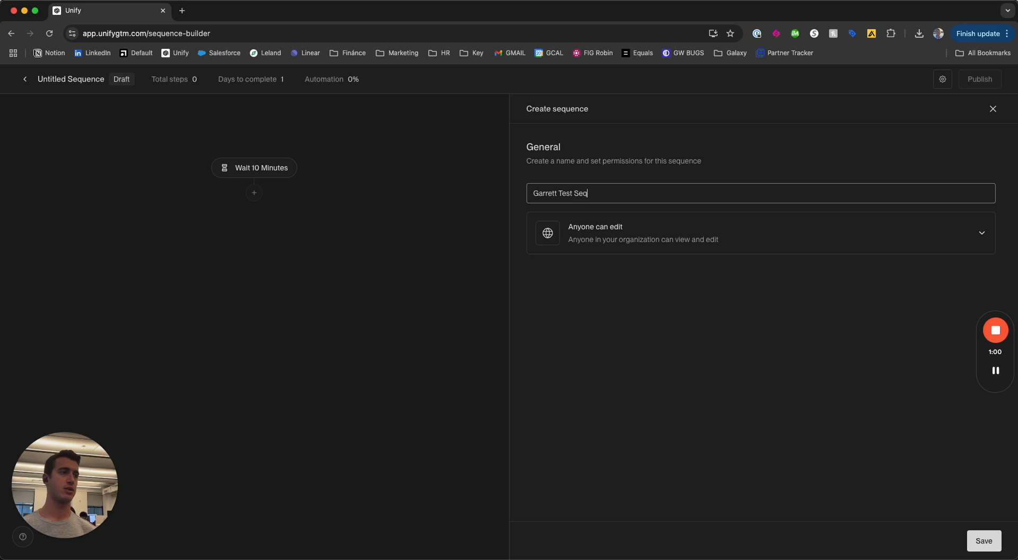
text(y)
key(BackSpace)
text(uence)
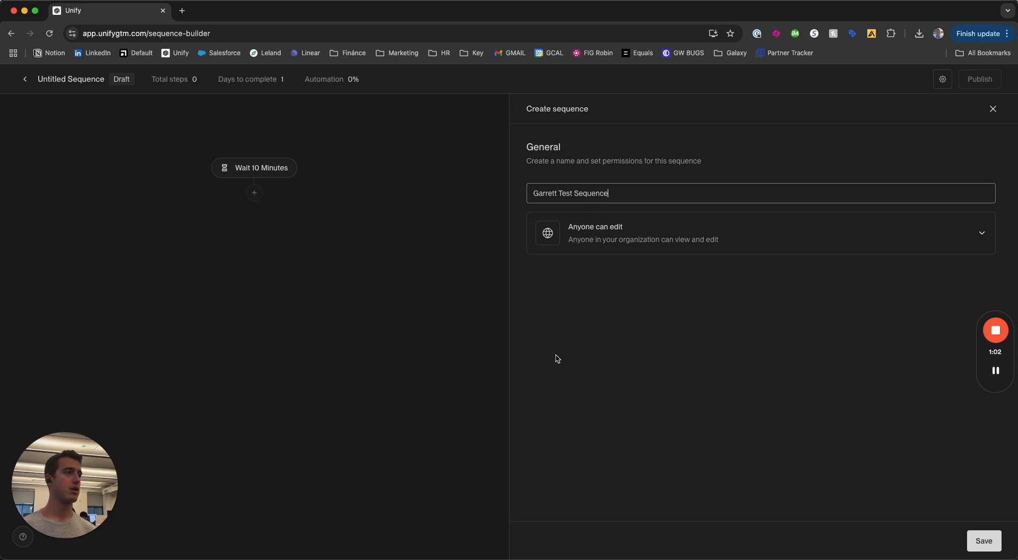
click(710, 246)
click(640, 386)
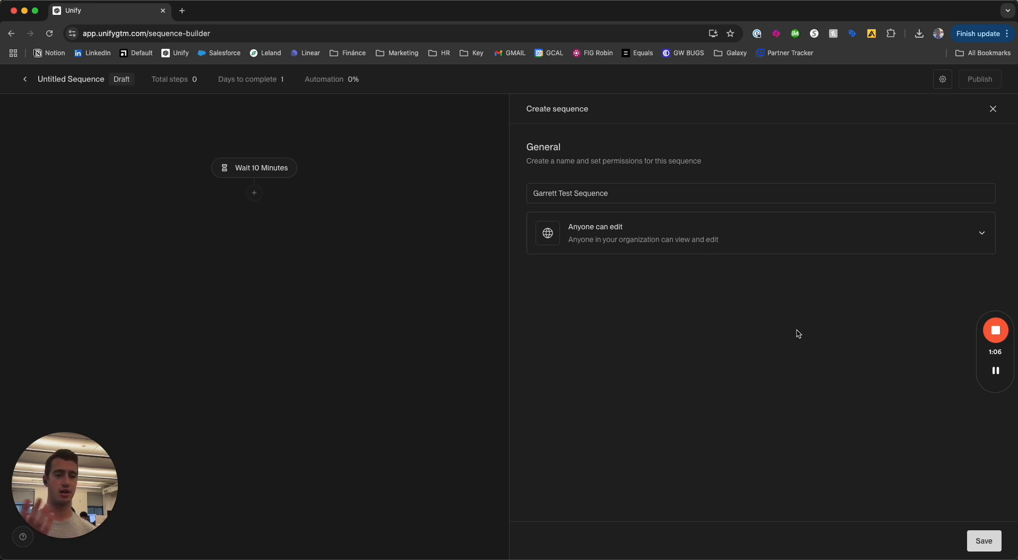
click(984, 541)
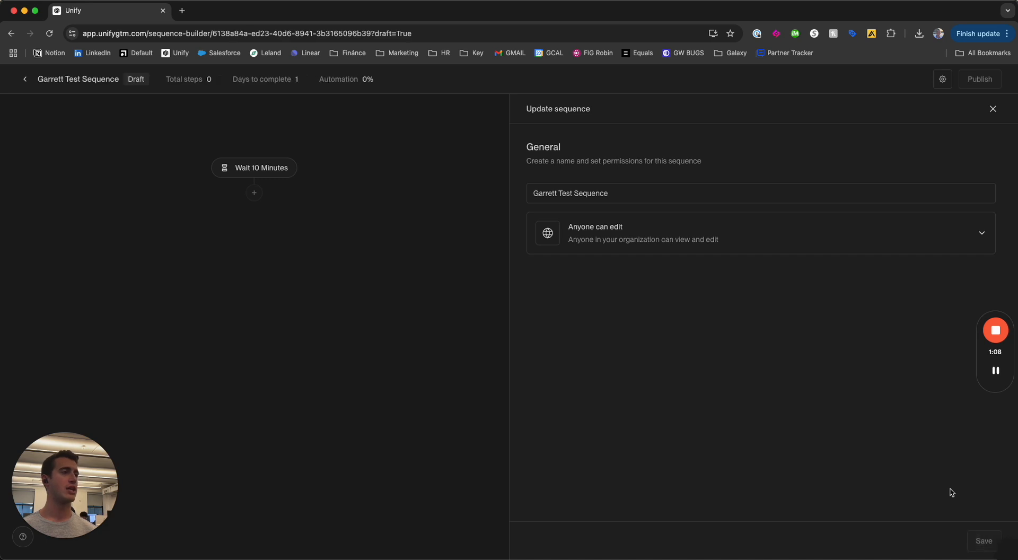
Add an automatic email as step 1 with the subject "Unify + [Company Name variable] - Automating Outbound"
click(255, 195)
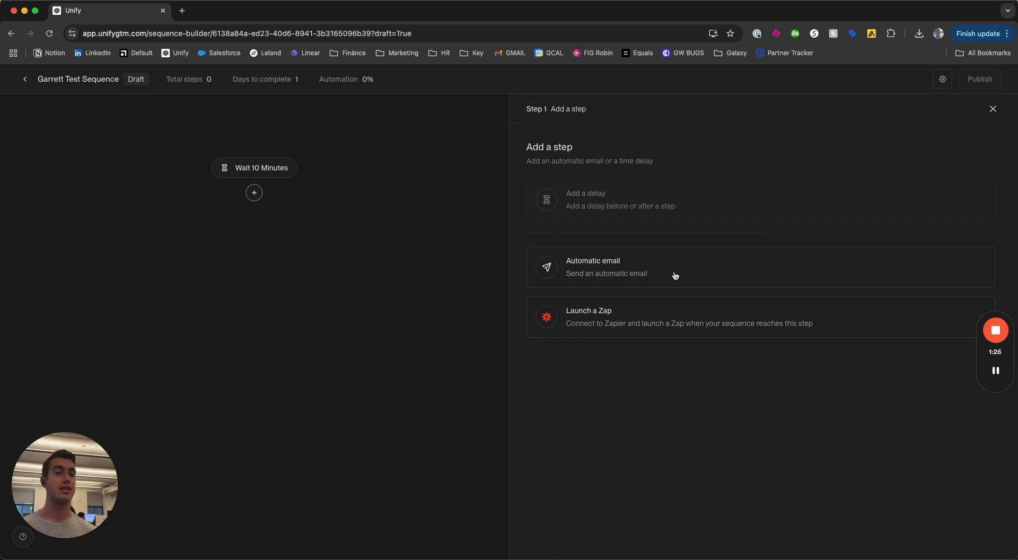
click(647, 276)
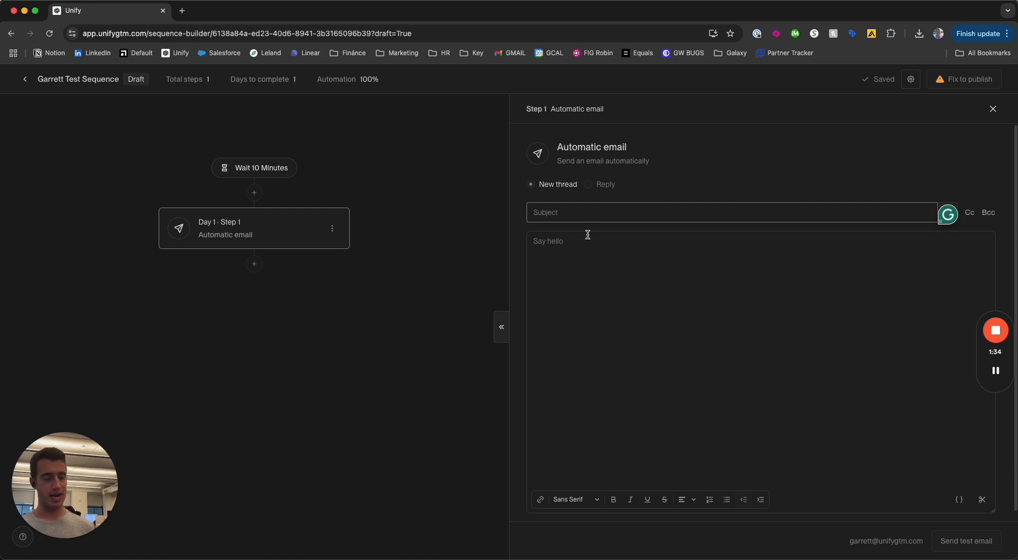
text({)
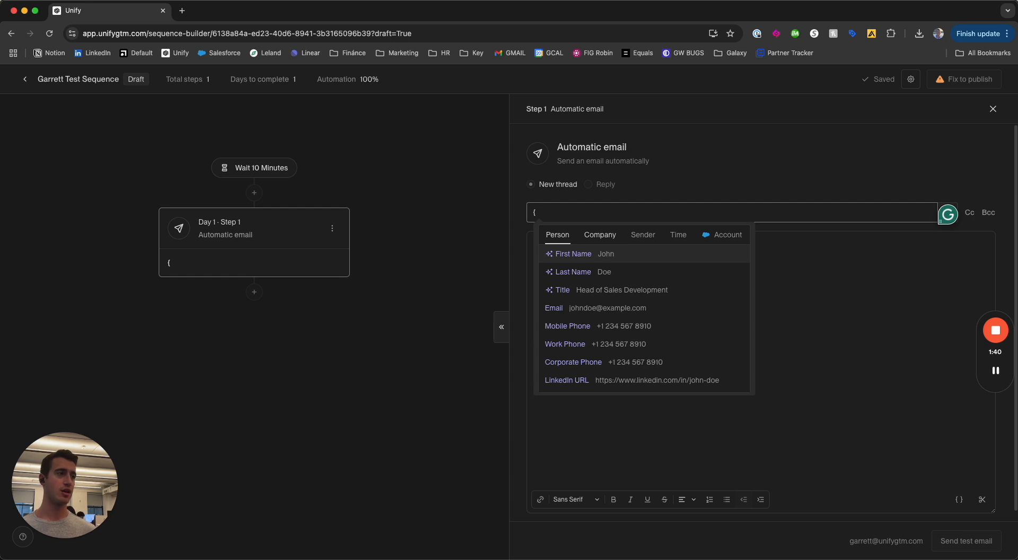
key(BackSpace)
text(Unify)
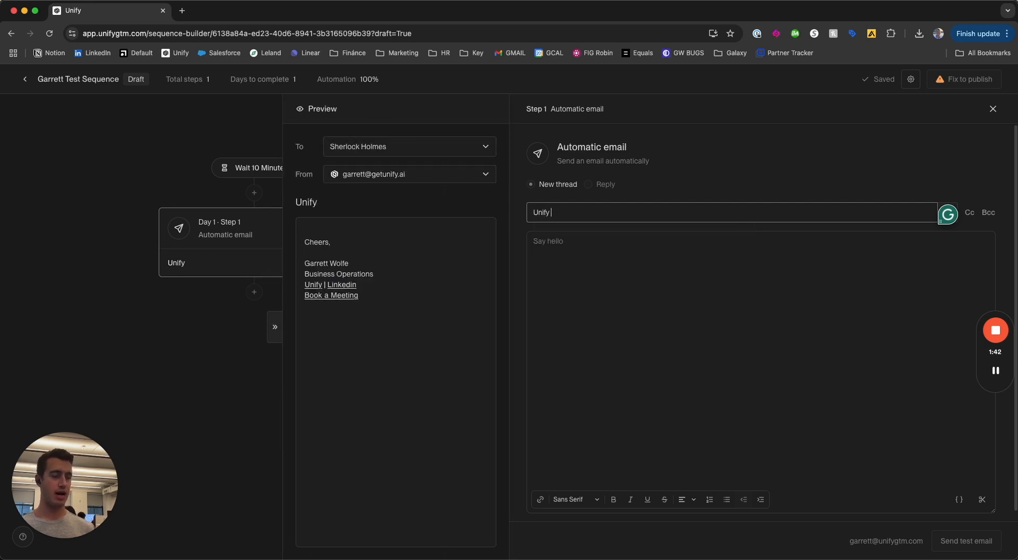
text( + {com)
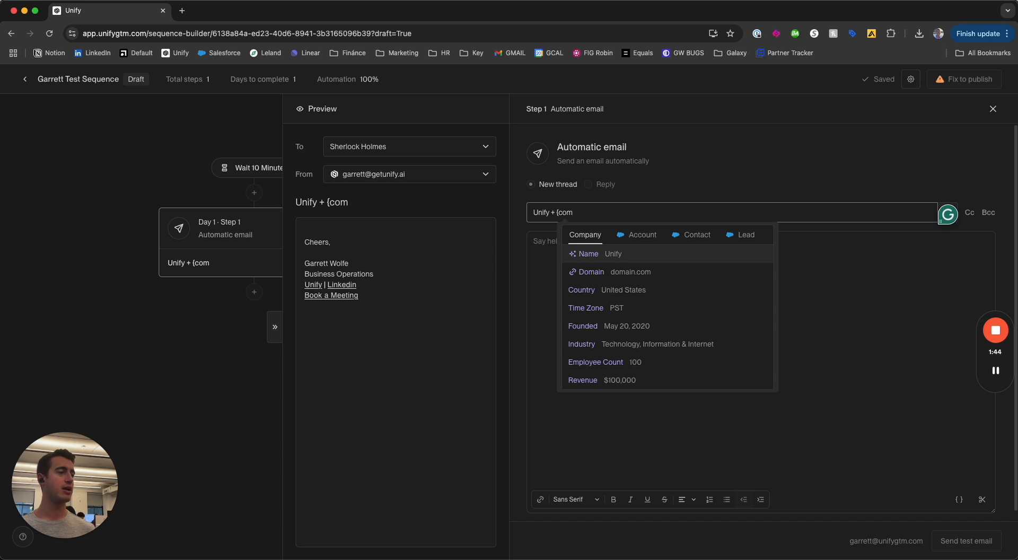
key(Return)
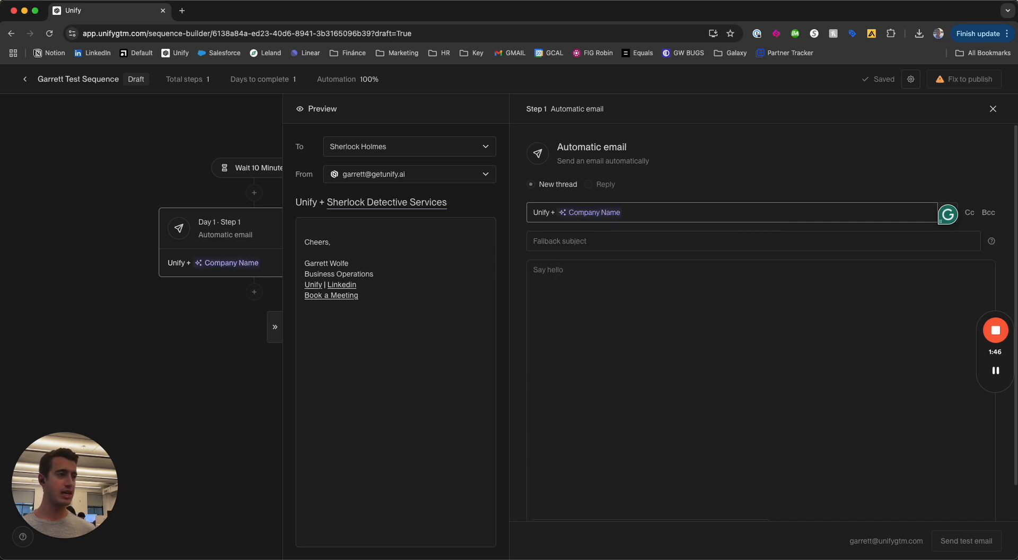
text(- Automa)
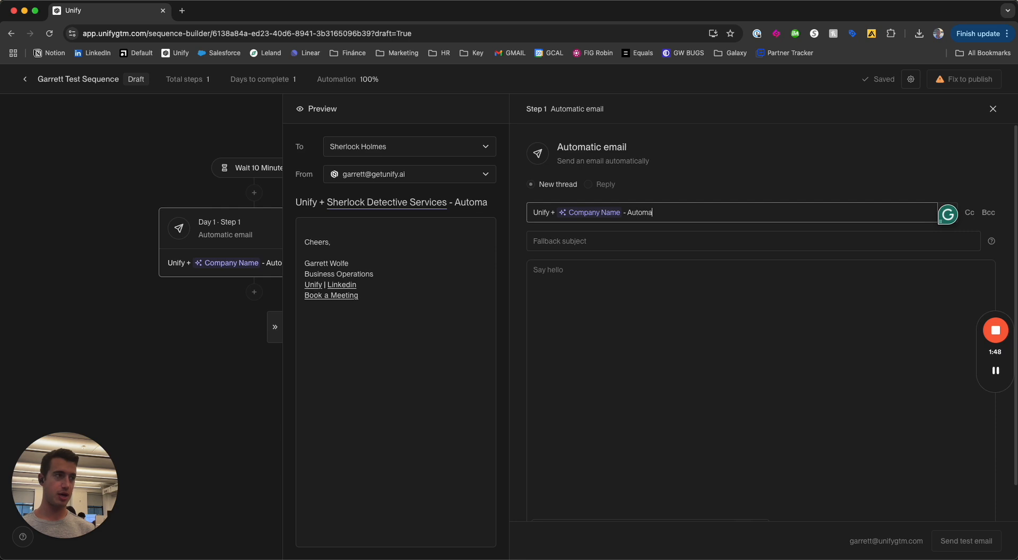
text(ting Outbound)
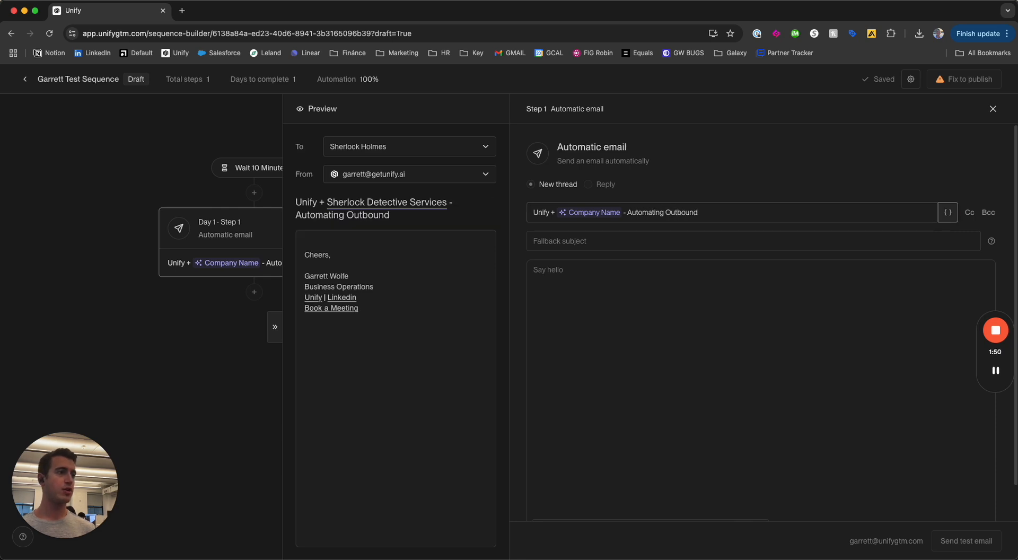
Set the email's fallback subject to "Automating outbound with Unify"
click(624, 240)
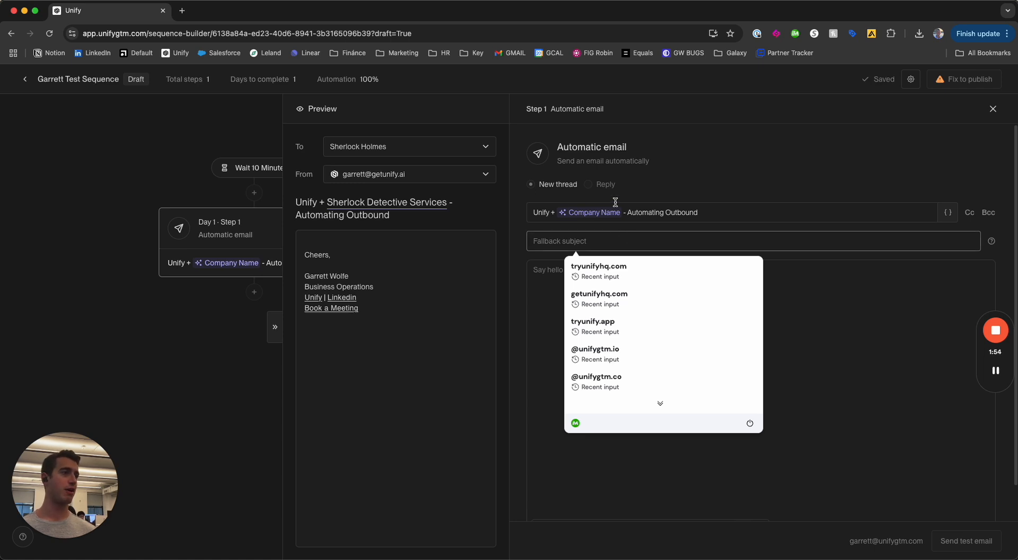
text(Automating)
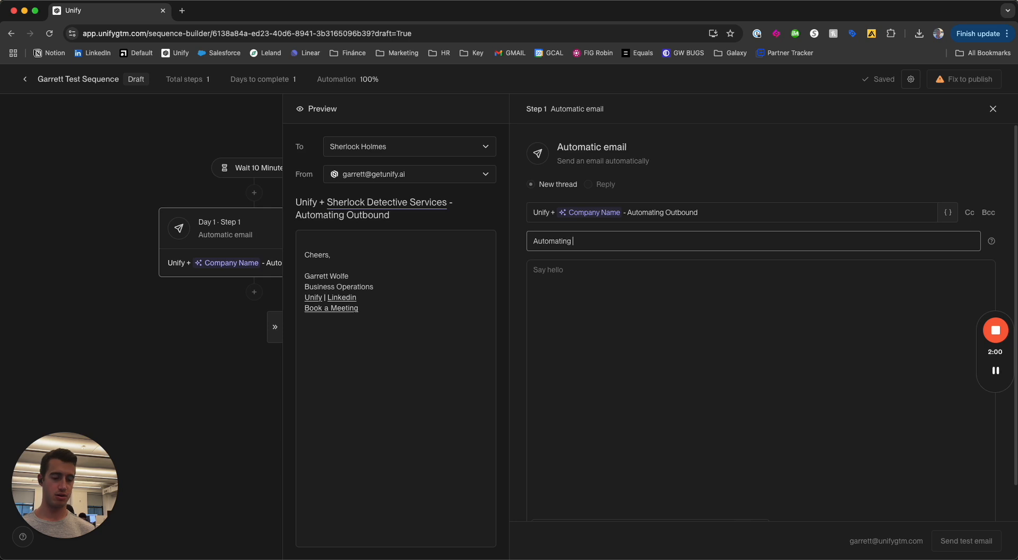
text( outbound with Unify)
Examine the Person, Company, Sender, Time and Salesforce Account variables available for the email body, without inserting any
click(759, 293)
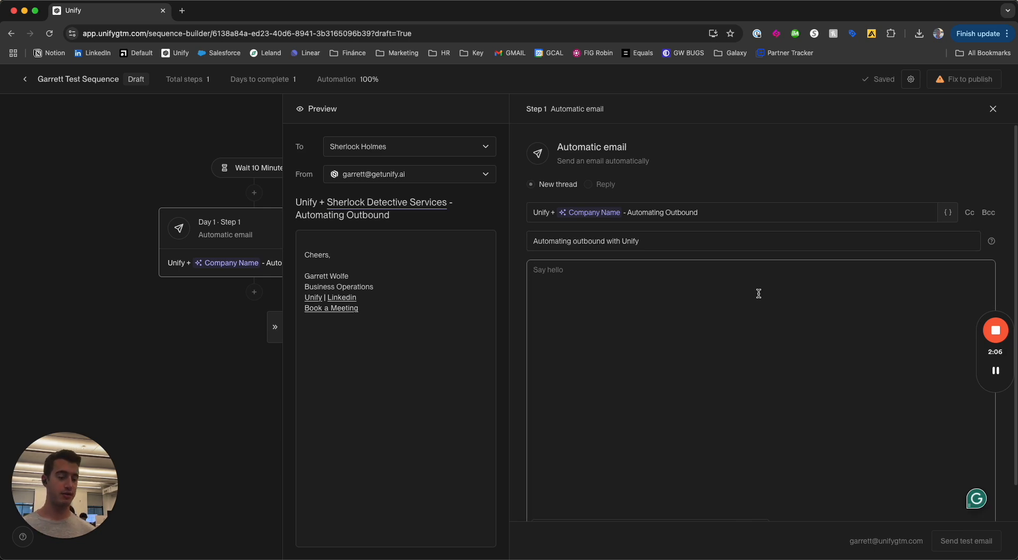
text({)
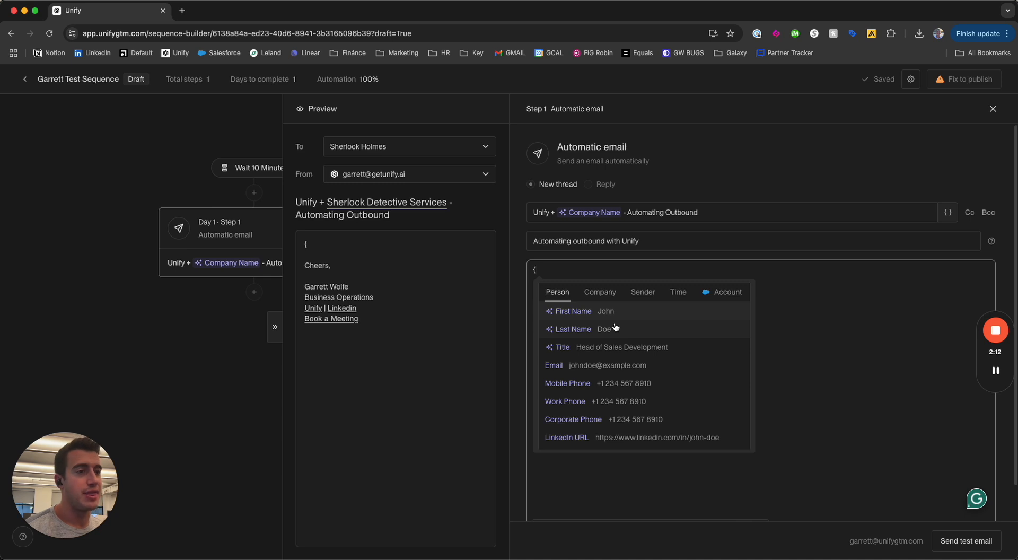
scroll(604, 339, down, 1)
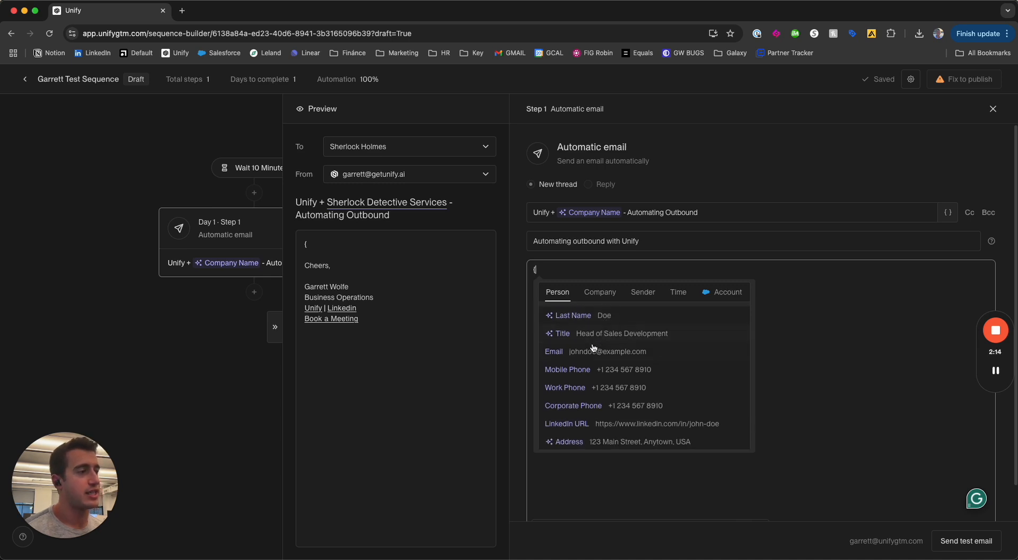
scroll(591, 347, up, 1)
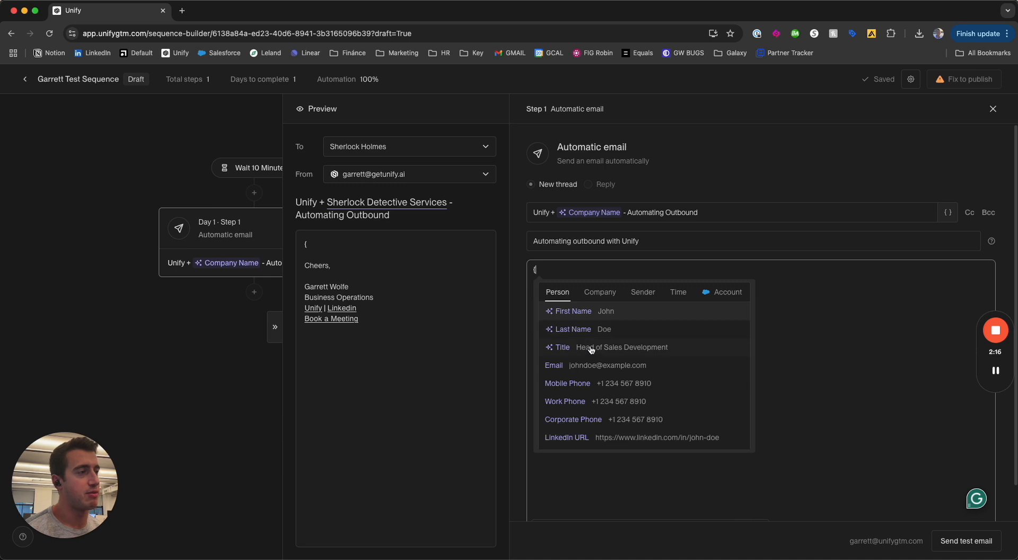
scroll(584, 384, down, 1)
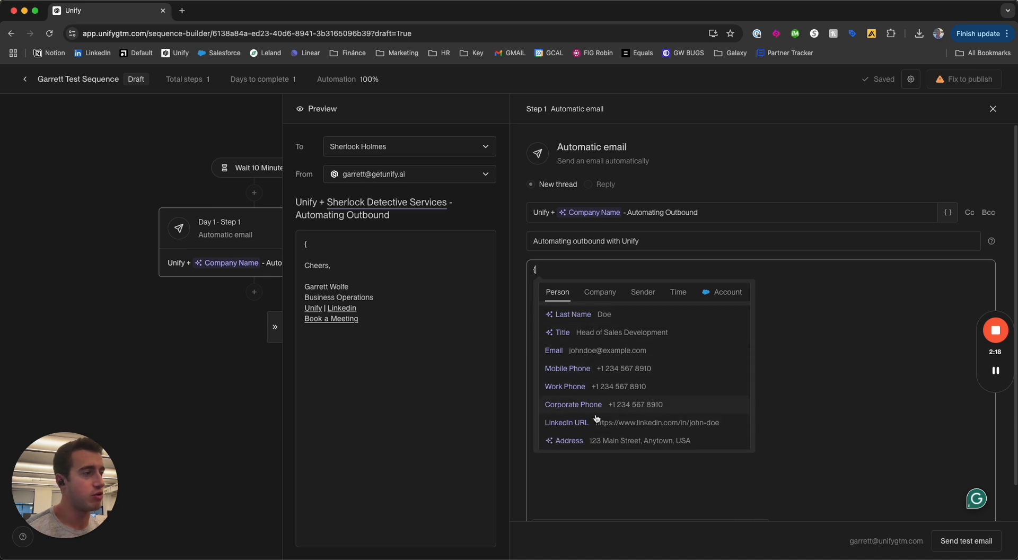
click(613, 297)
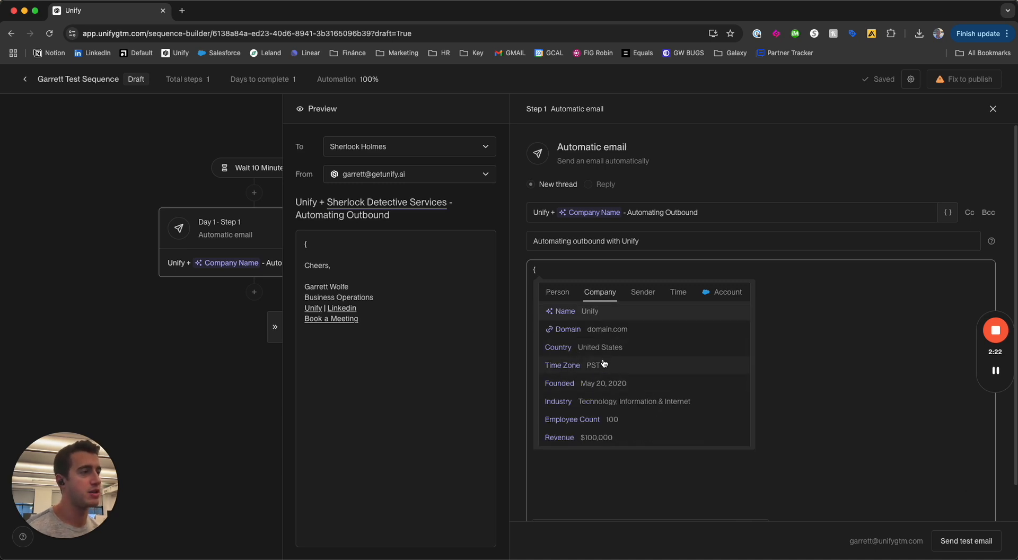
click(643, 292)
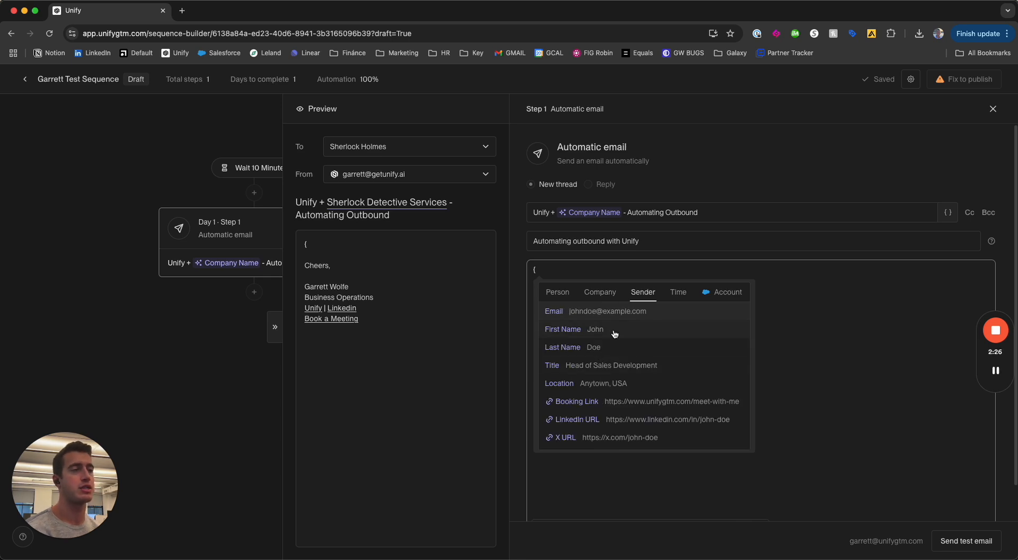
scroll(615, 414, down, 1)
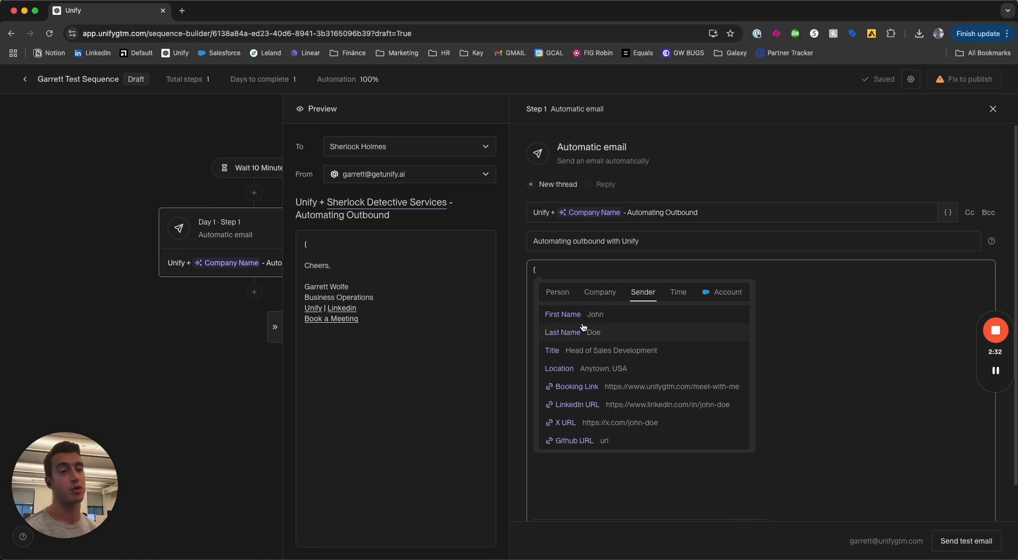
click(683, 293)
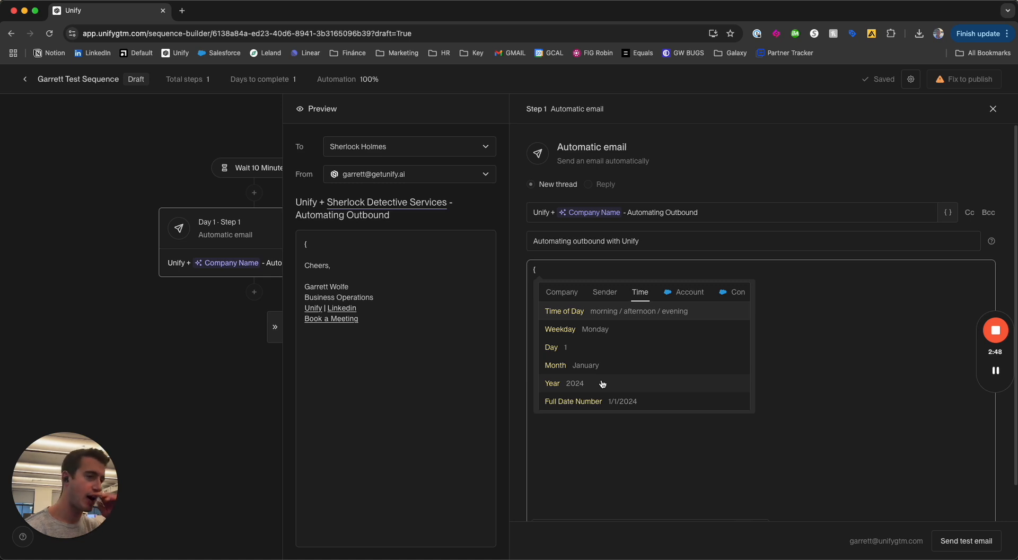
click(687, 293)
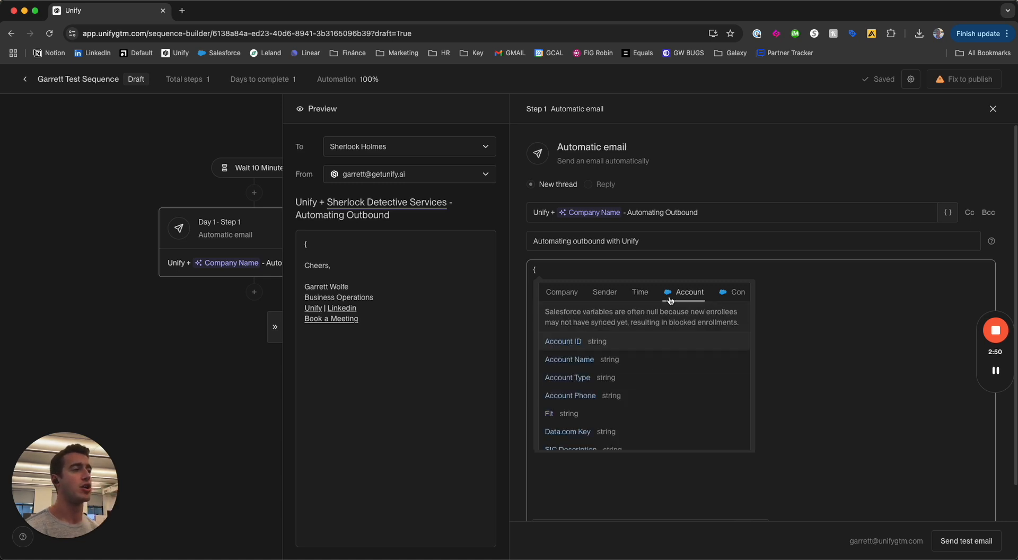
scroll(623, 379, down, 10)
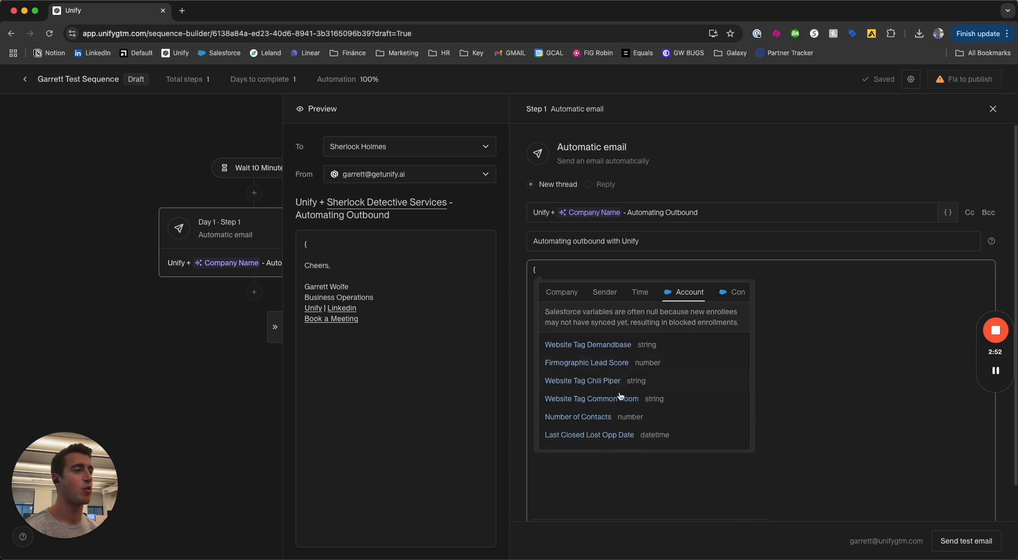
scroll(725, 294, right, 3)
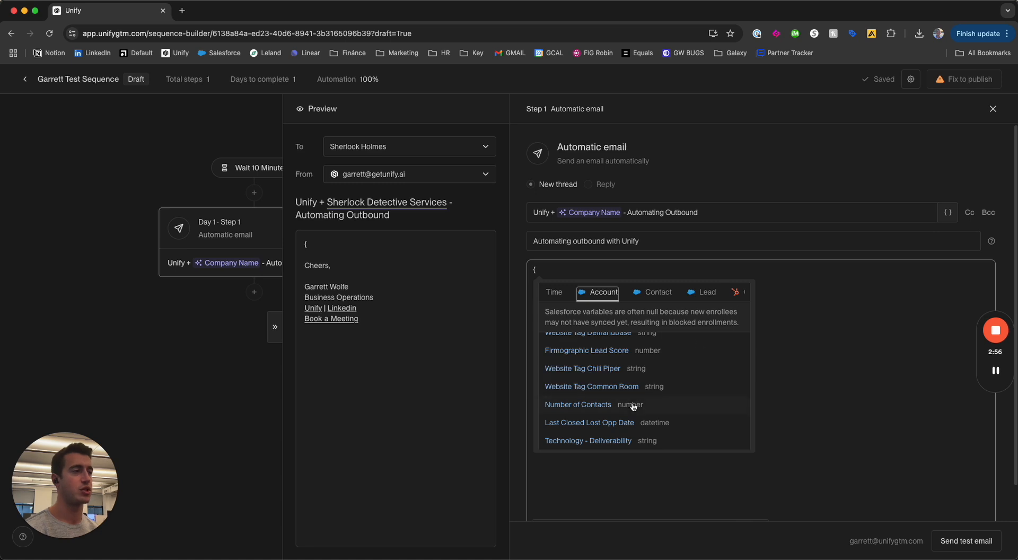
scroll(626, 408, up, 8)
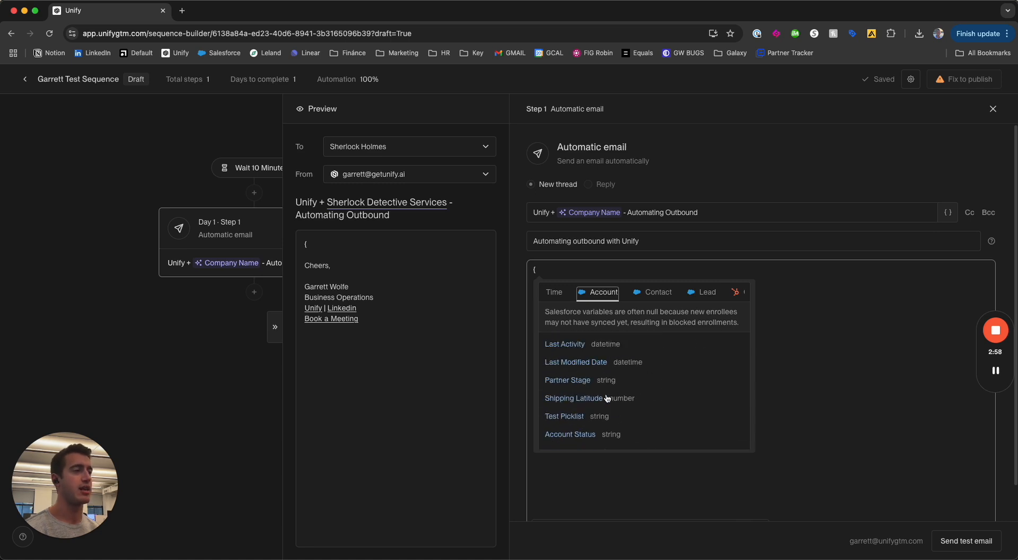
scroll(611, 399, up, 3)
scroll(612, 398, up, 3)
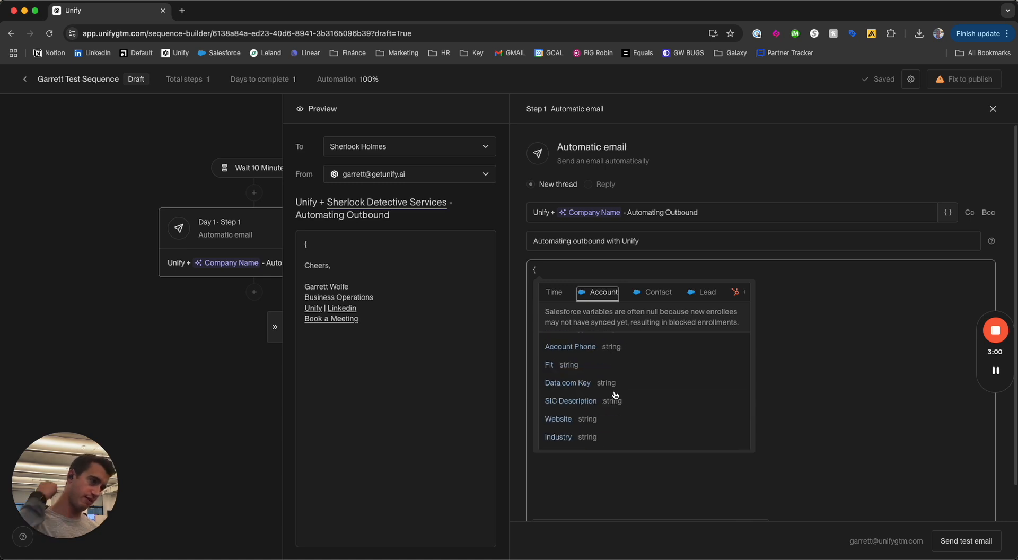
scroll(614, 400, down, 10)
scroll(615, 399, down, 3)
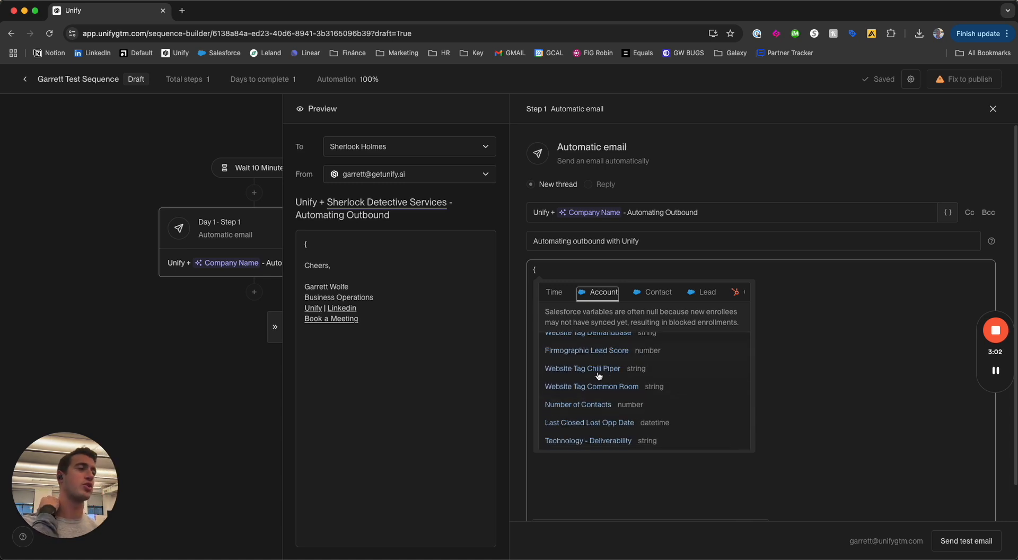
click(834, 368)
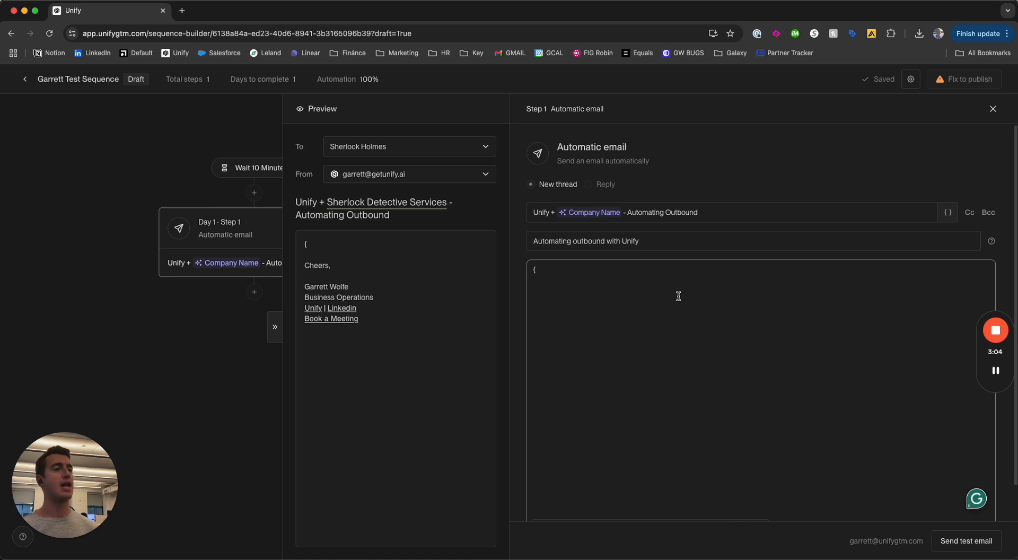
key(BackSpace)
Begin the email body with "Hi [Person First Name variable] - saw you work at [Company Name variable]"
text(Hi {fi)
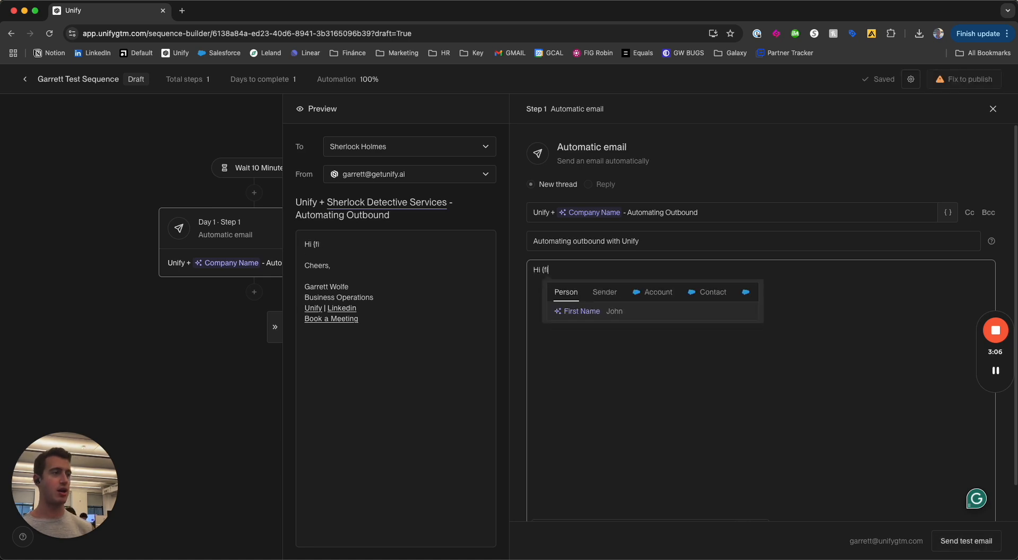
text(r)
key(Return)
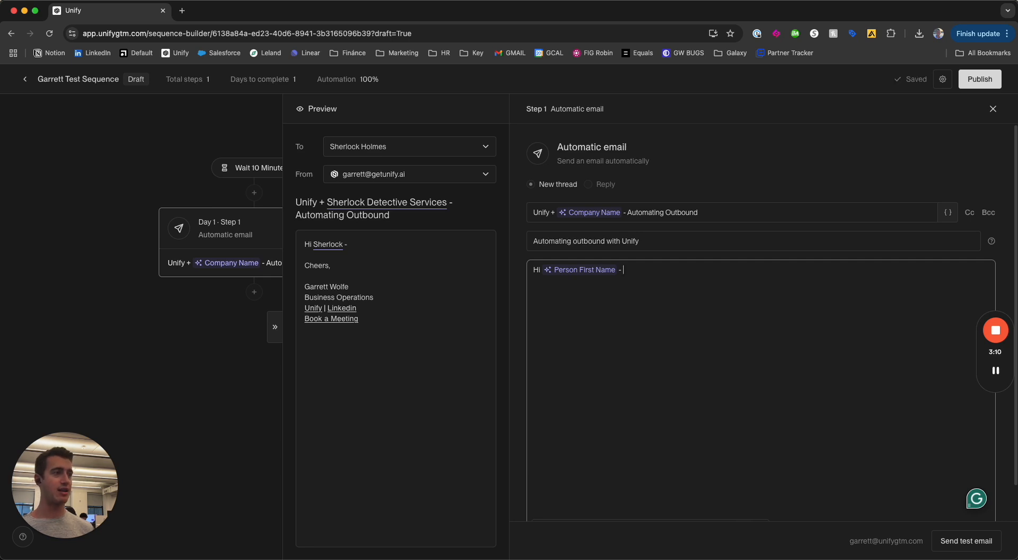
text(saw)
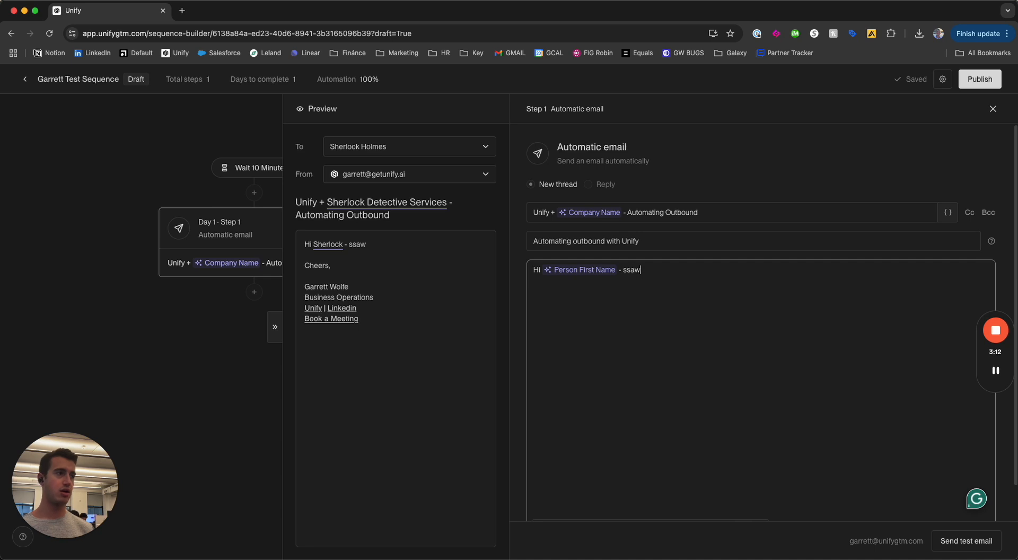
key(BackSpace)
key(BackSpace)
key(BackSpace)
text(aw you work at)
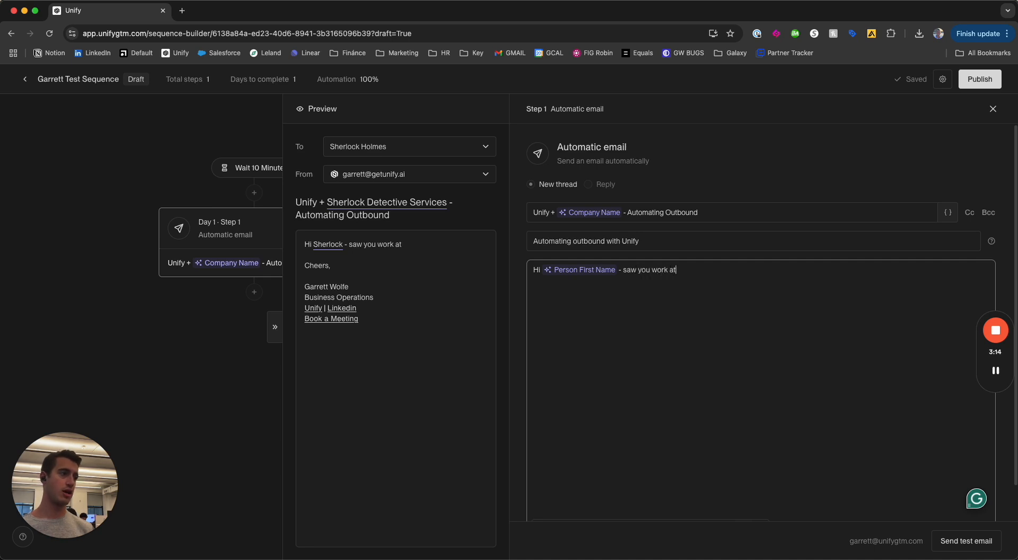
text( {com)
key(Return)
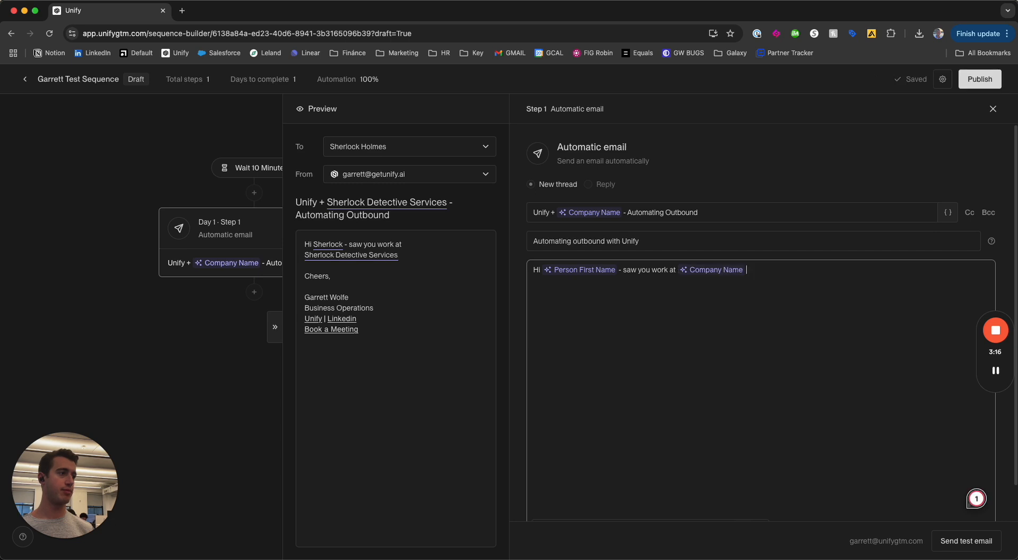
Continue the email body after the company name with ". would love to share how Unify"
text(. would )
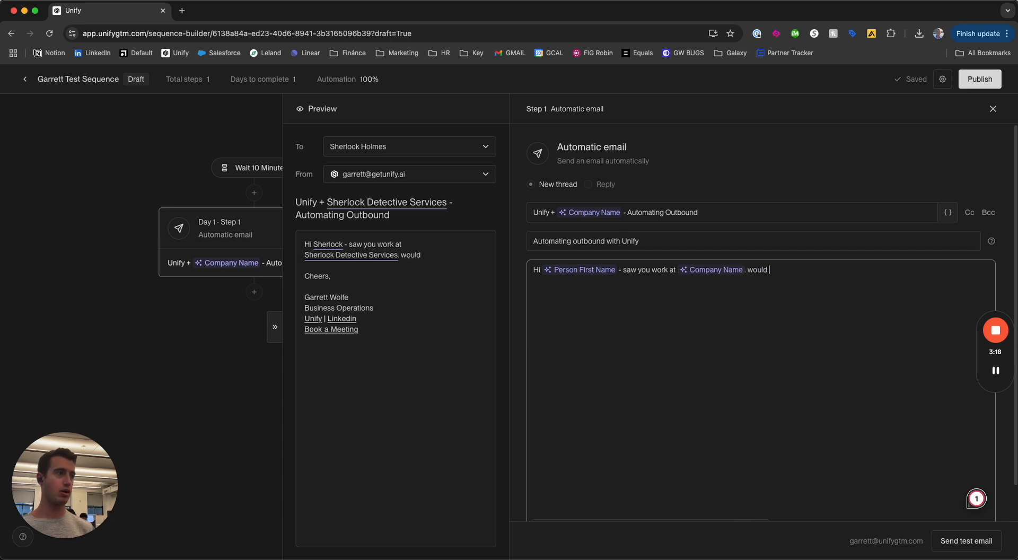
text(love to share how)
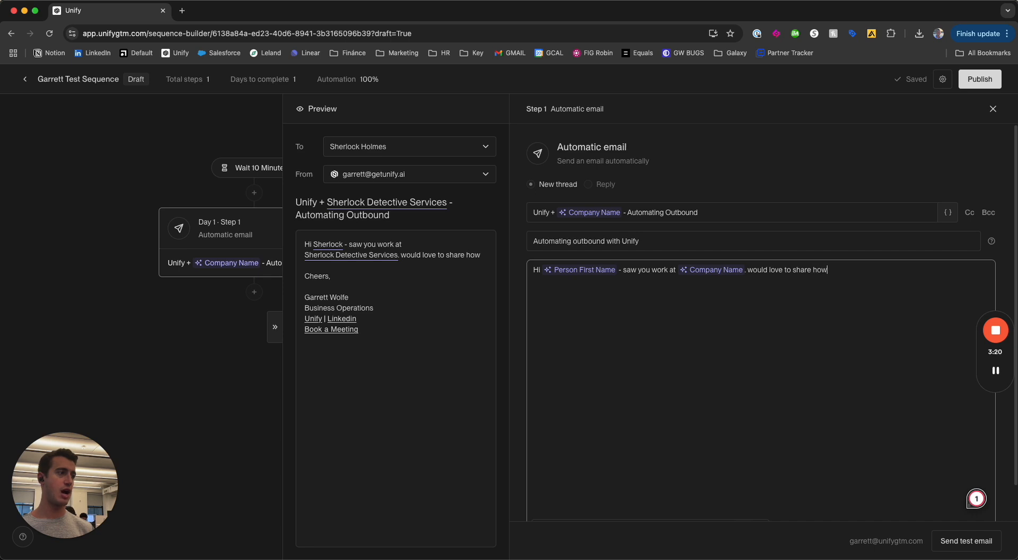
text( Unifyt)
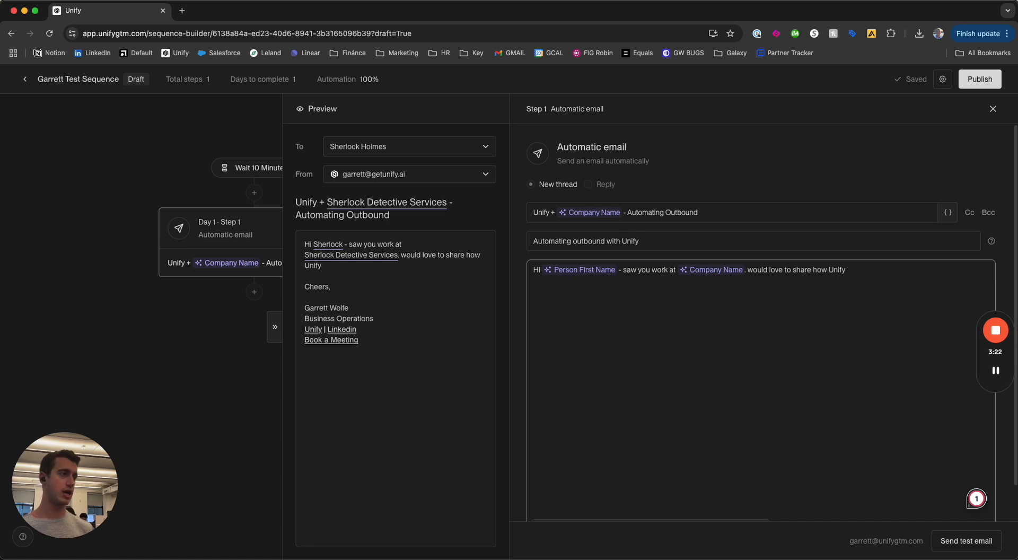
Try bold and italic formatting on the entire email body text and remove it again
key(super+a)
click(676, 290)
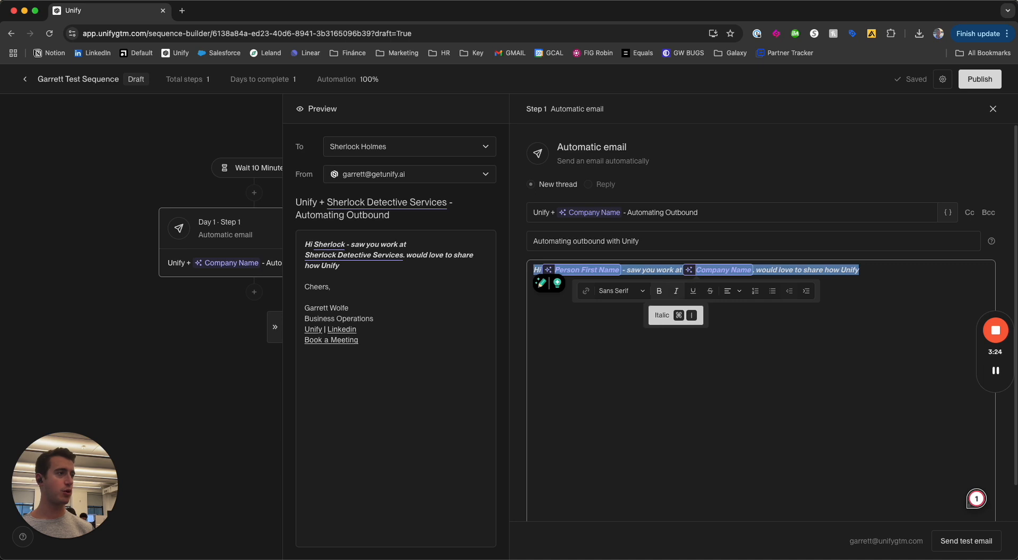
click(676, 291)
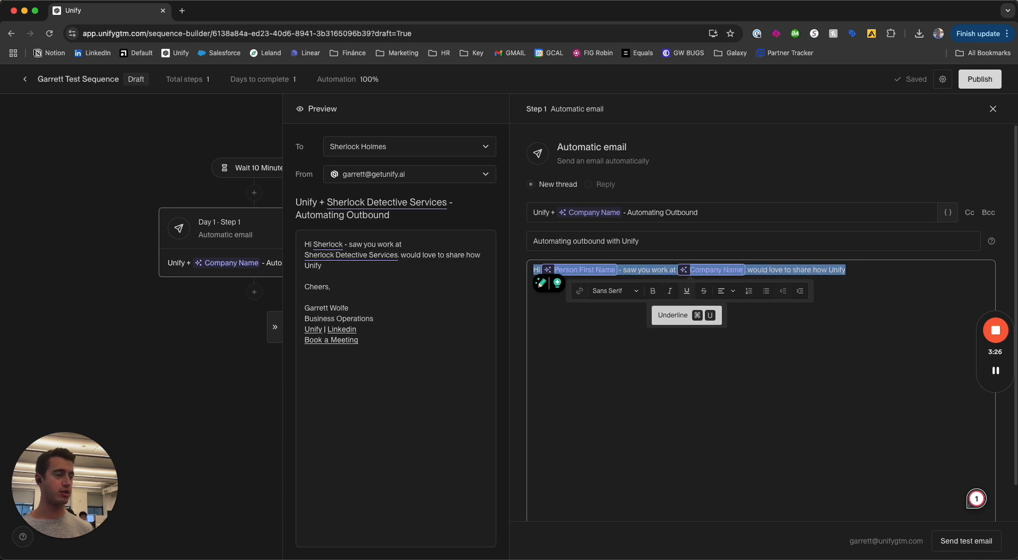
Retype the last word of the email body sentence, "Unify"
click(844, 270)
double_click(833, 270)
text(ku)
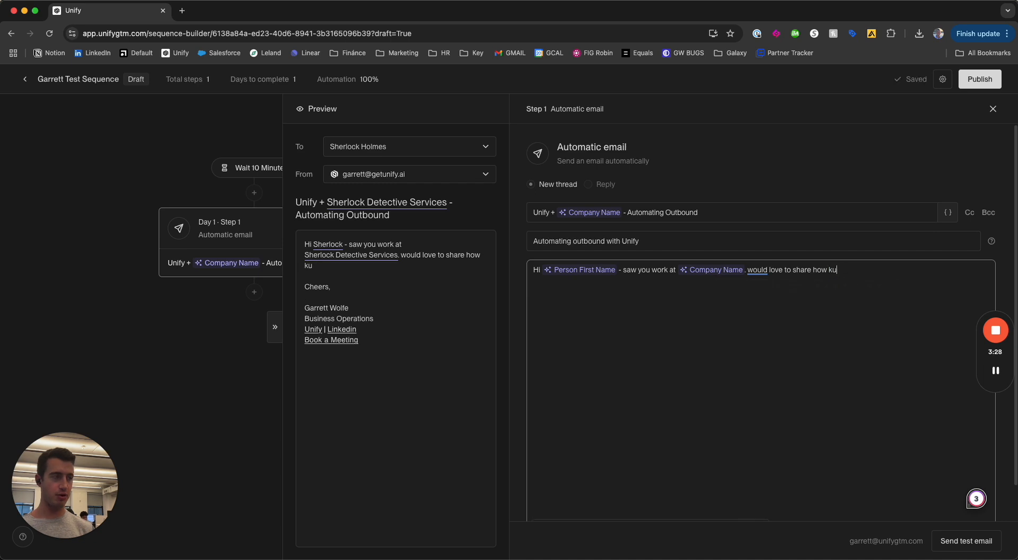
key(BackSpace)
key(BackSpace)
key(BackSpace)
text(Uni)
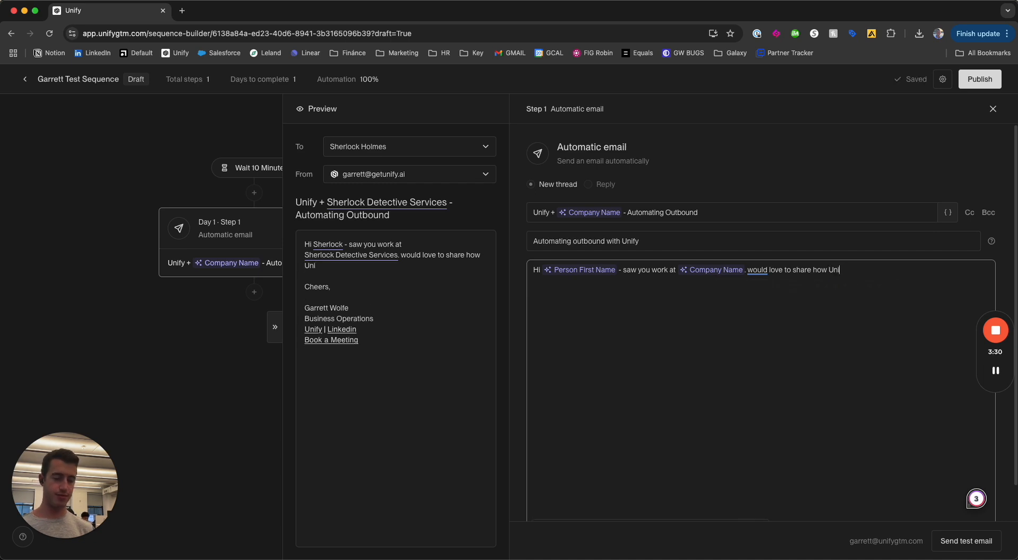
text(yf)
key(BackSpace)
key(BackSpace)
text(f)
key(alt+shift+Left)
text(Unify)
key(super+k)
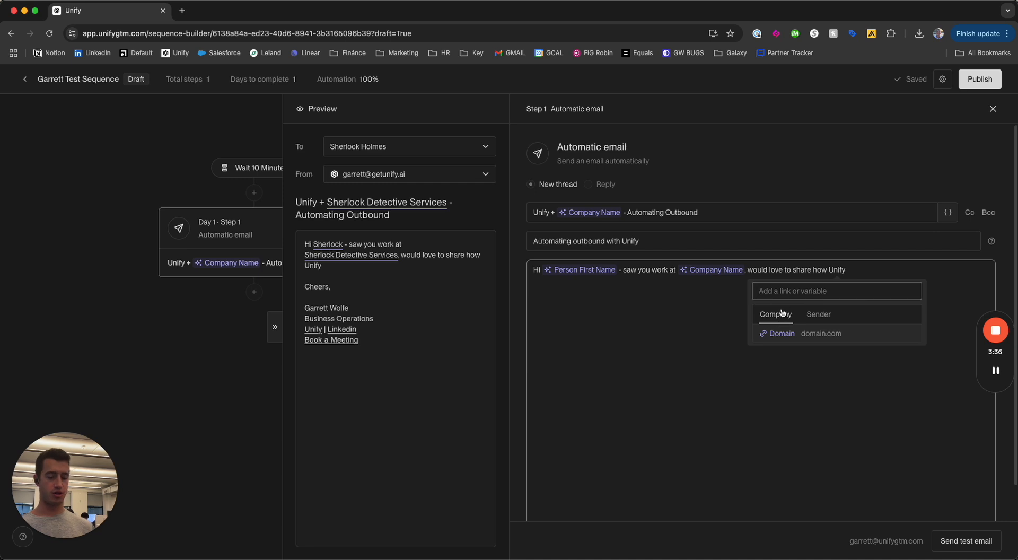
text(uu)
key(super+a)
text(https://www.unifygtm.com/)
key(Return)
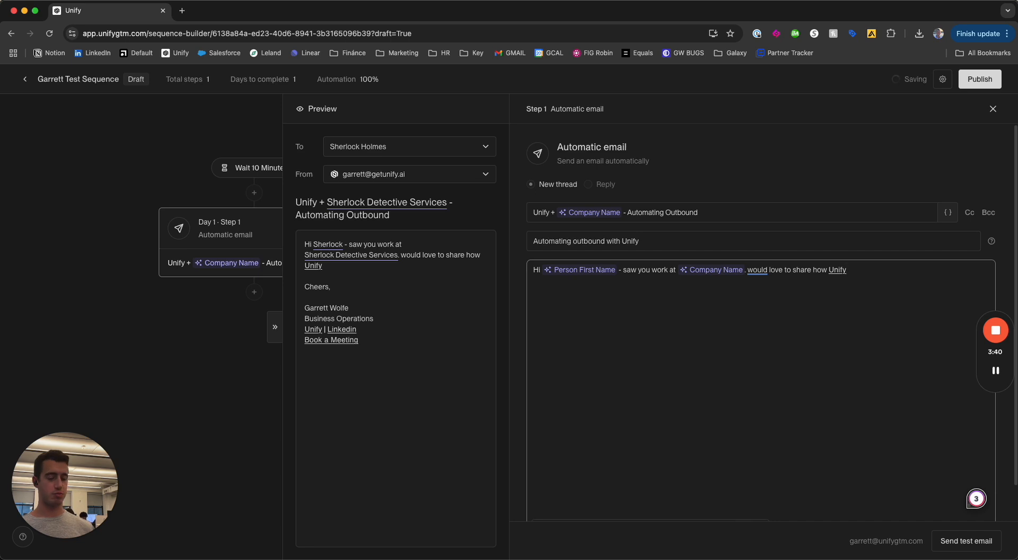
End the sentence with a period and insert the "Leading Marketing At" snippet as a new paragraph
text(.)
key(Return)
text(;)
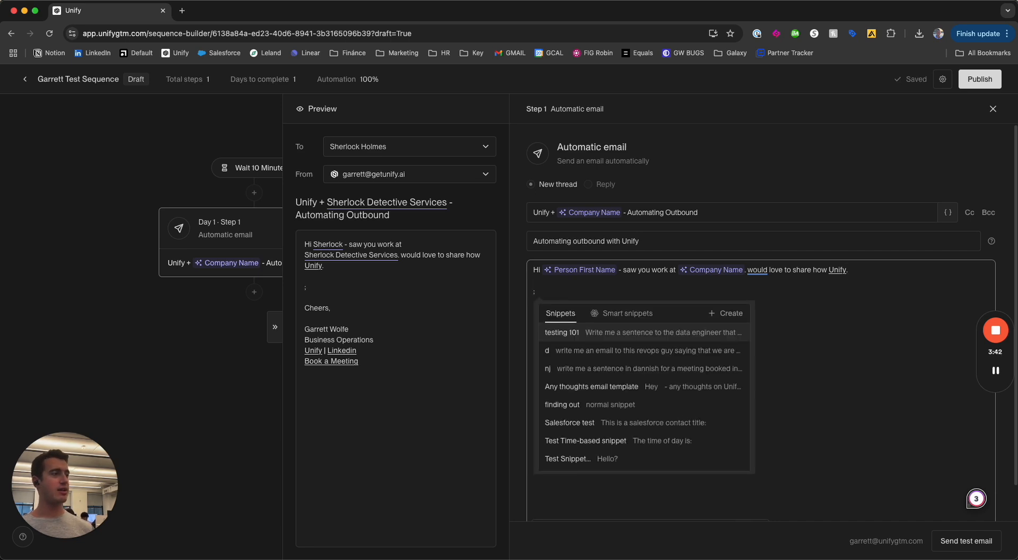
key(Tab)
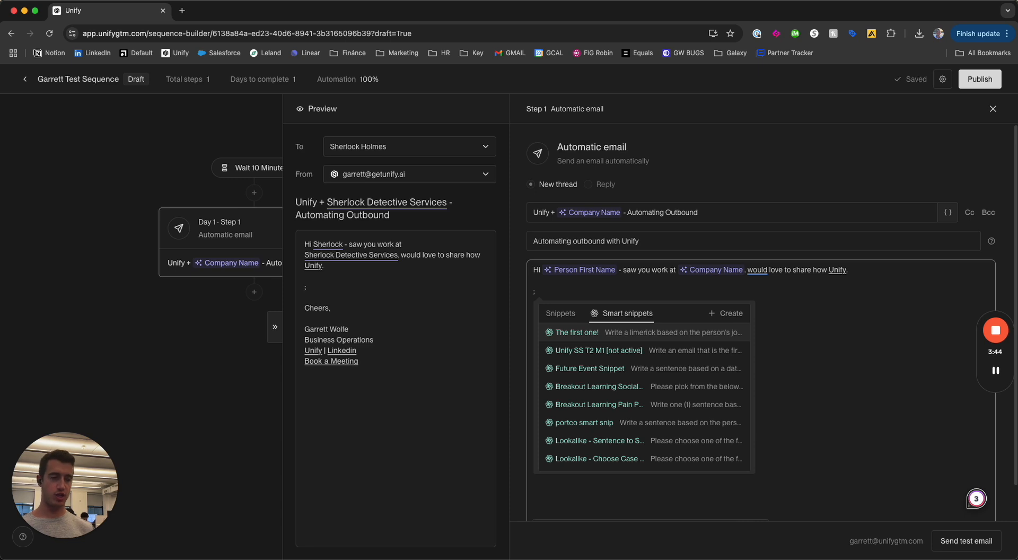
text(lead)
key(Return)
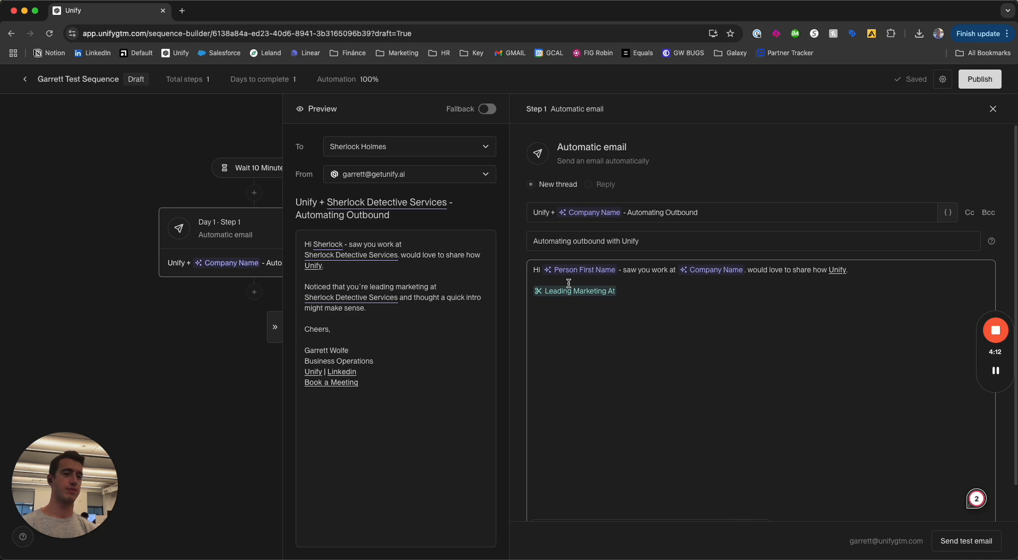
Collapse the email preview, add an automatic email as a new thread after step 1, and add a Launch a Zap step after it
click(259, 357)
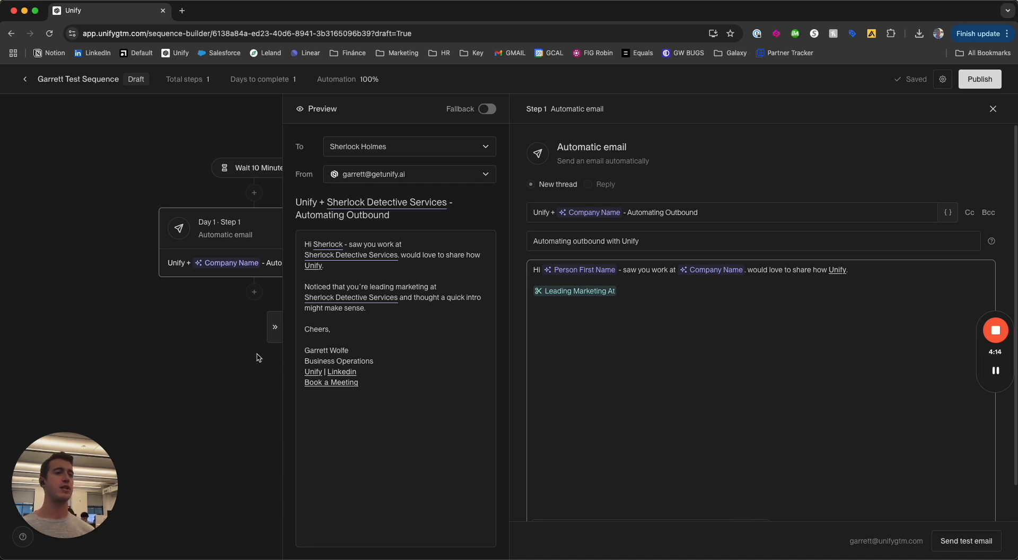
click(269, 341)
click(254, 292)
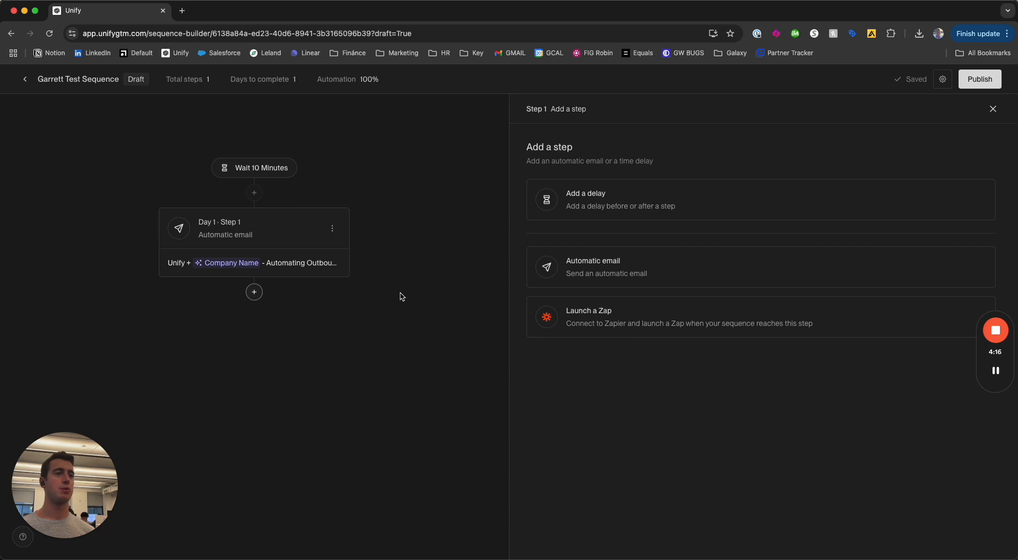
click(672, 261)
click(537, 187)
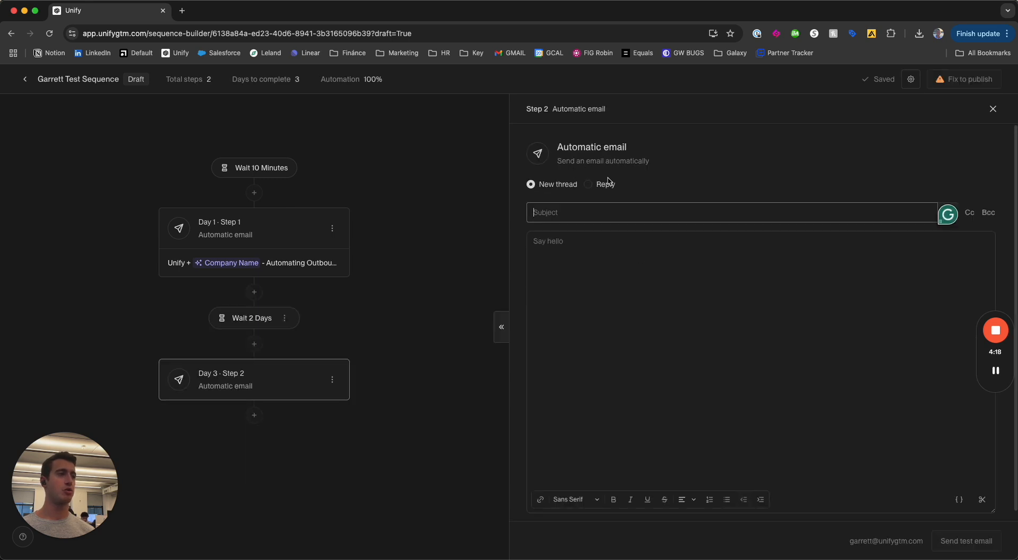
click(605, 186)
click(536, 185)
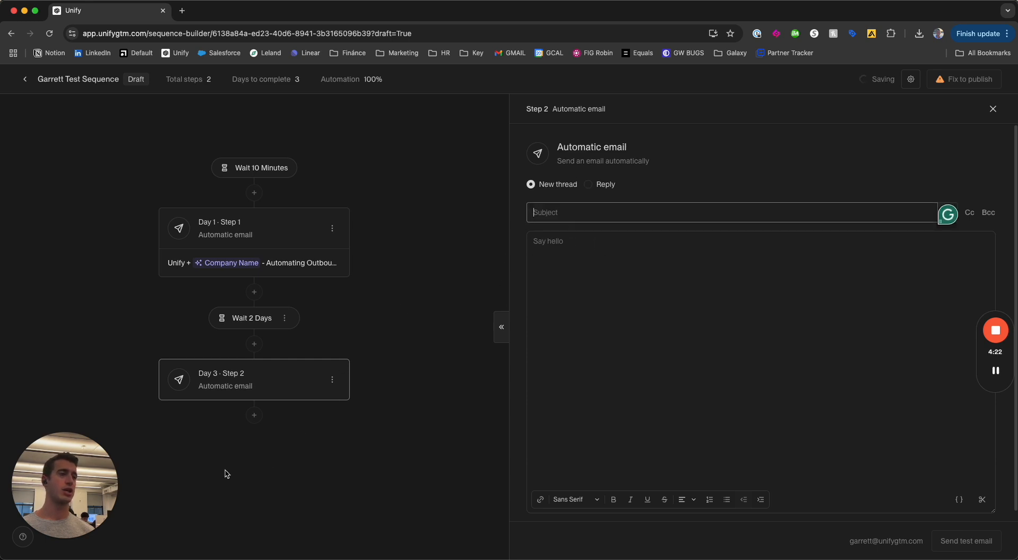
click(253, 416)
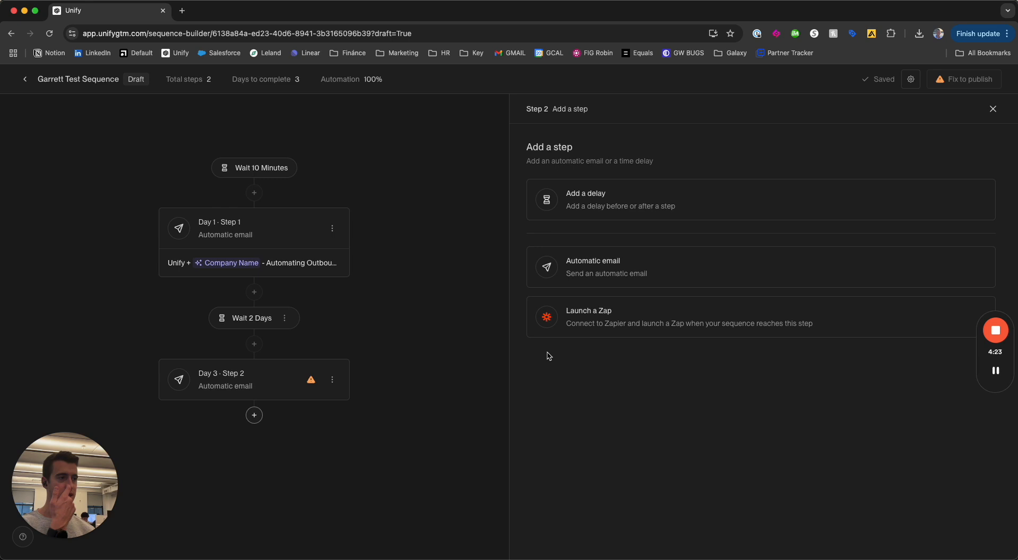
click(619, 312)
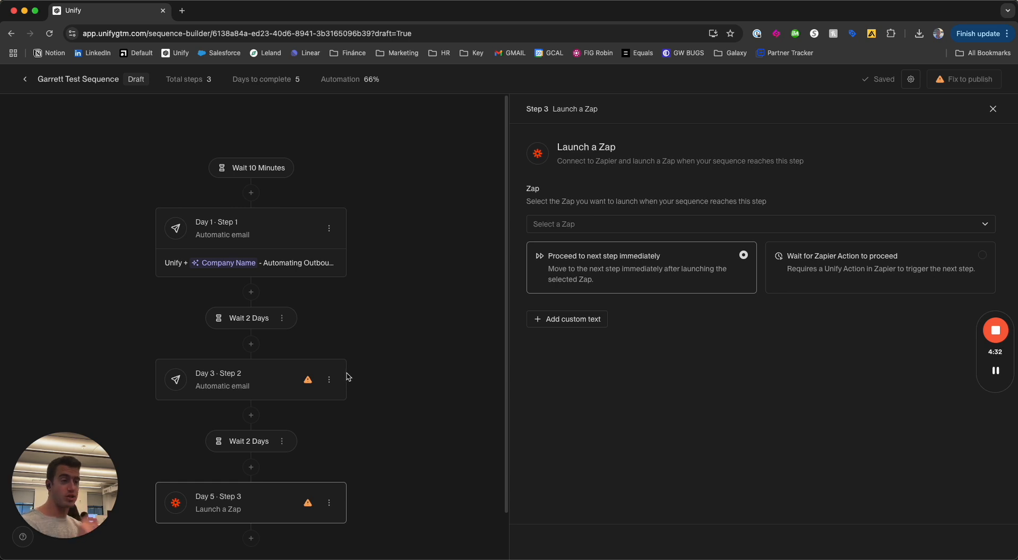
Delete the Launch a Zap step and the second automatic email from the sequence
click(329, 508)
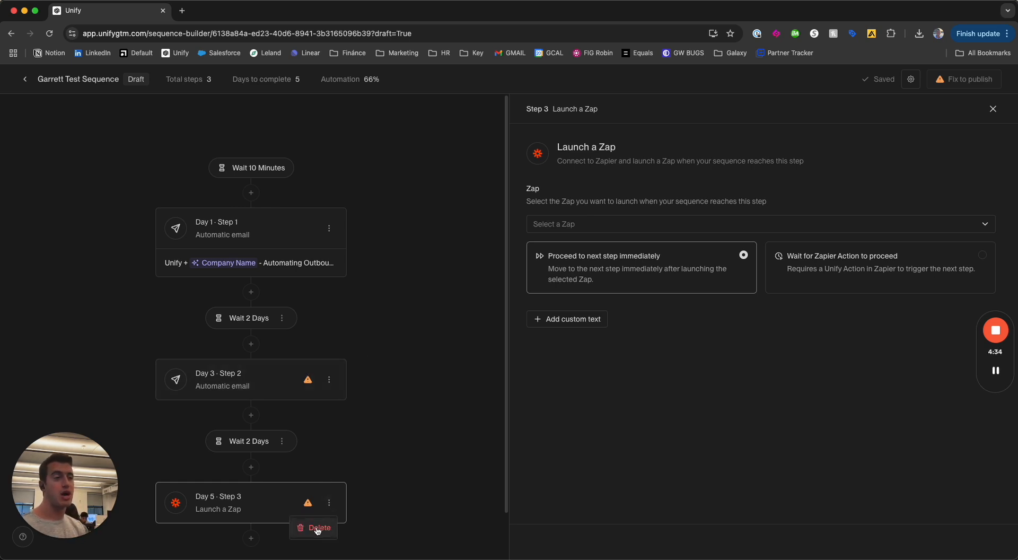
click(314, 528)
click(587, 380)
click(585, 403)
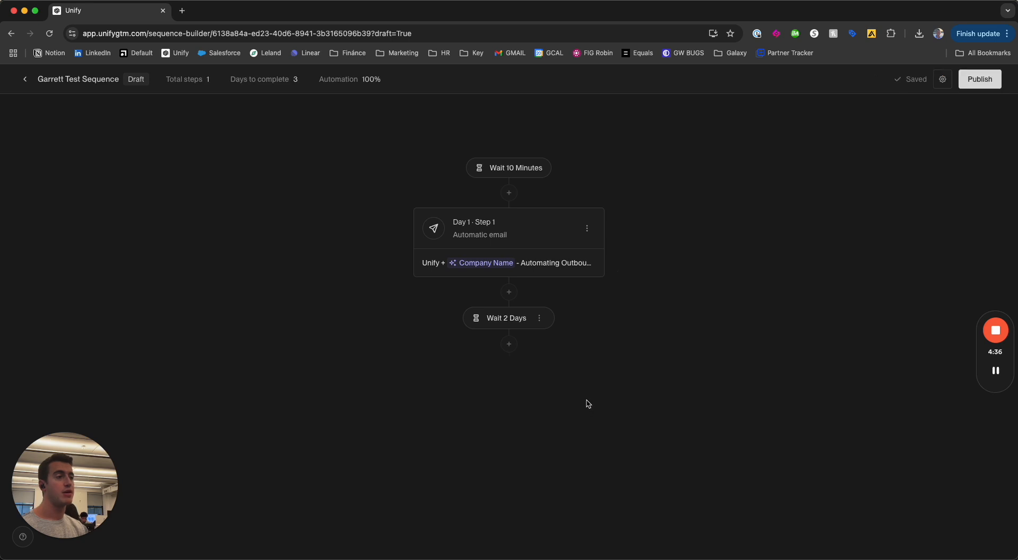
Publish the sequence and confirm publishing the changes
click(980, 79)
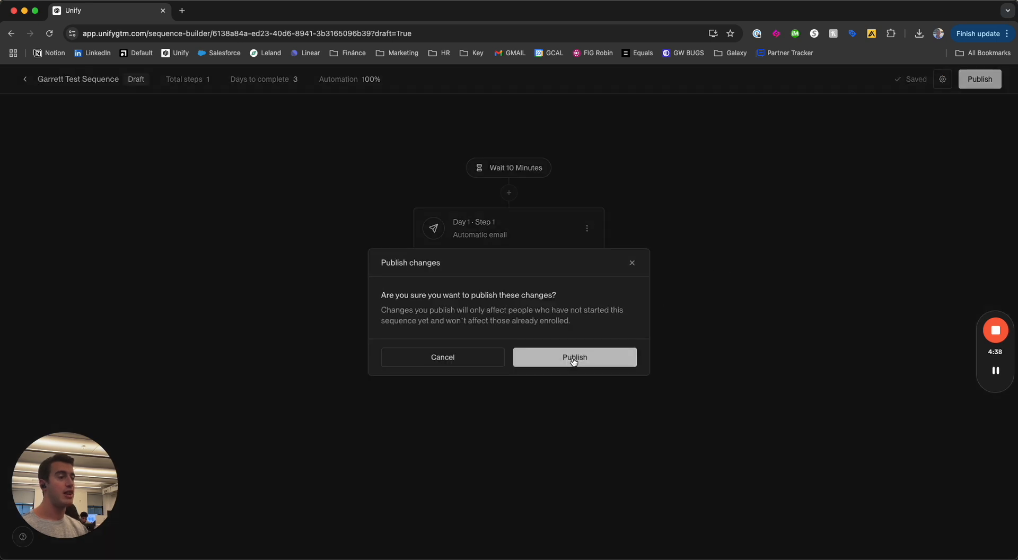
click(580, 358)
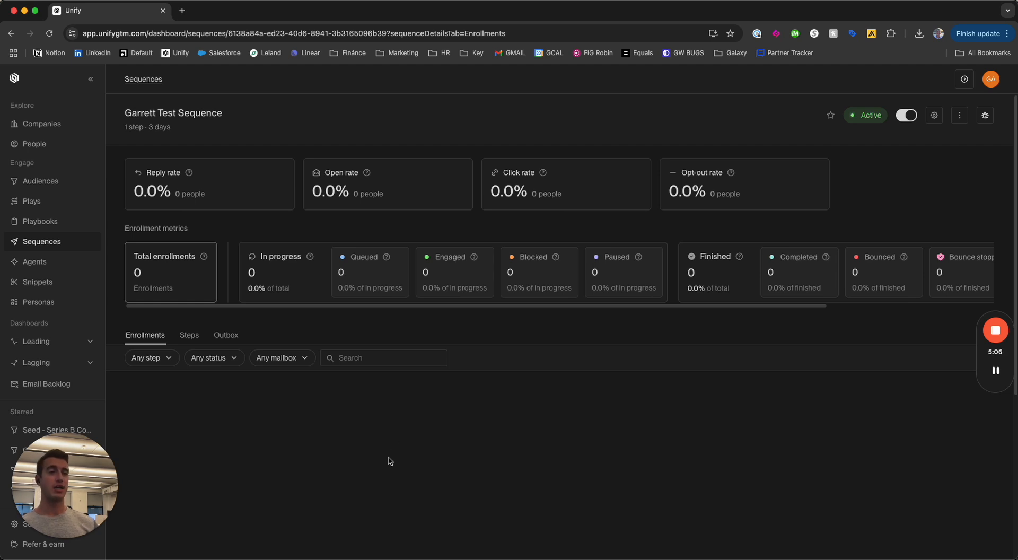
drag(99, 487, 199, 468)
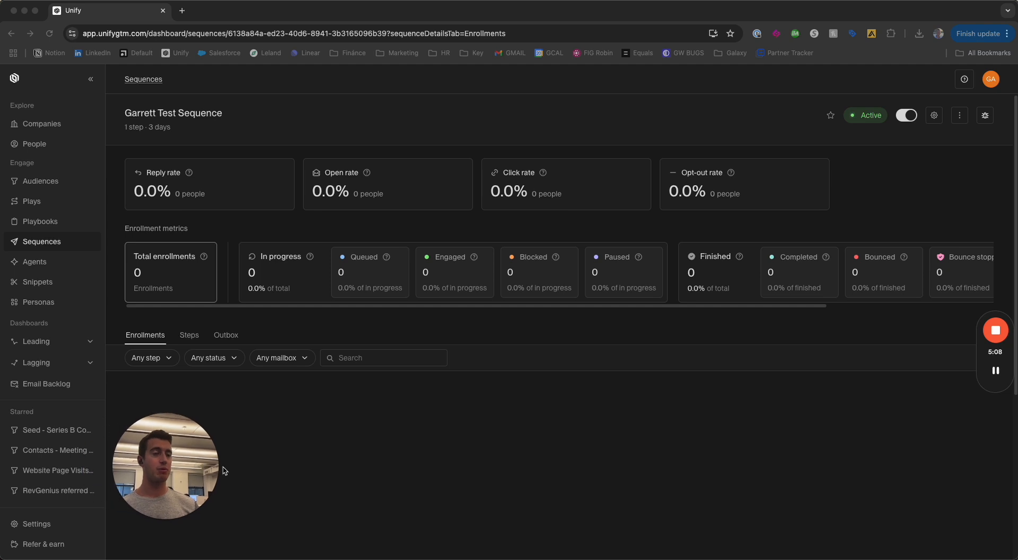